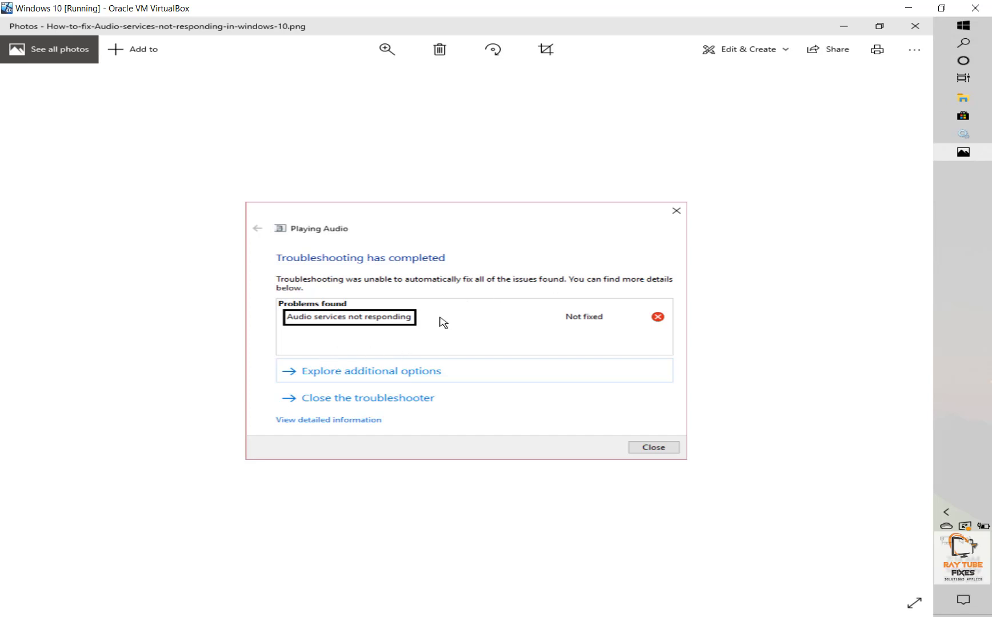
Minimize the error image and launch the Services console by running services.msc from the Run dialog.
click(843, 27)
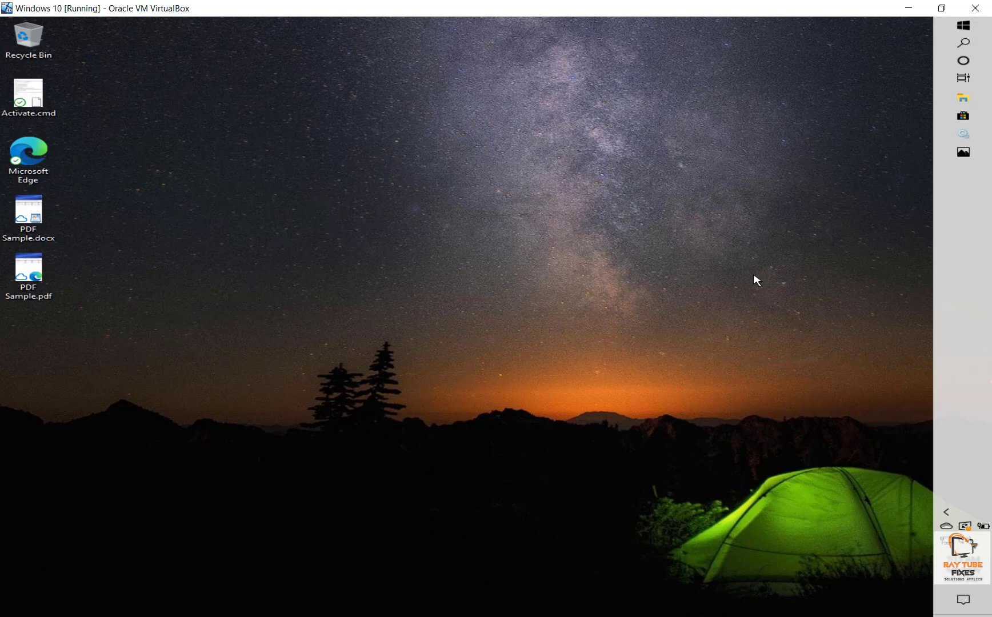
click(963, 43)
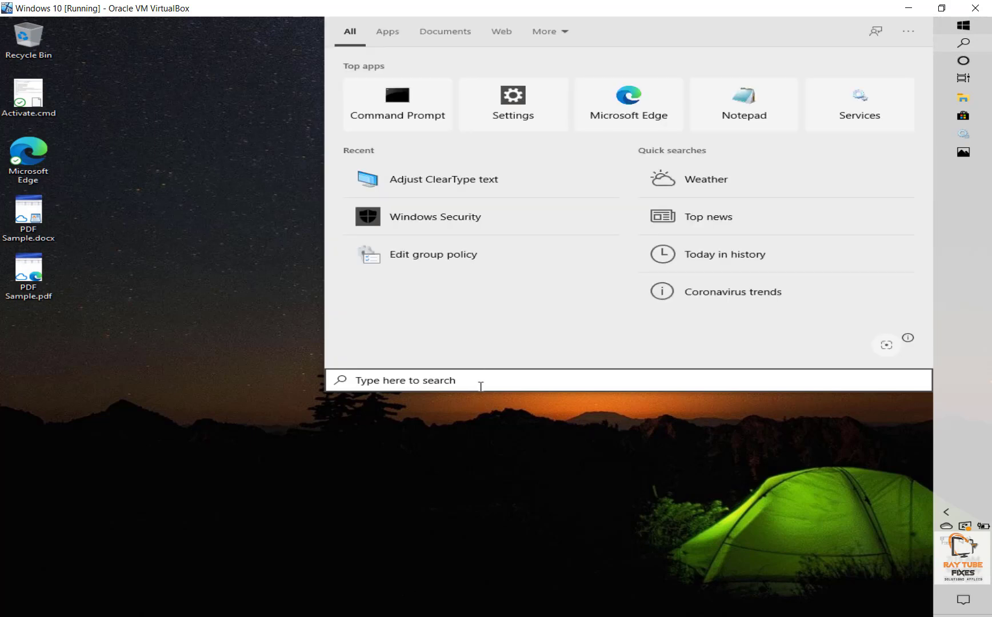
text(service)
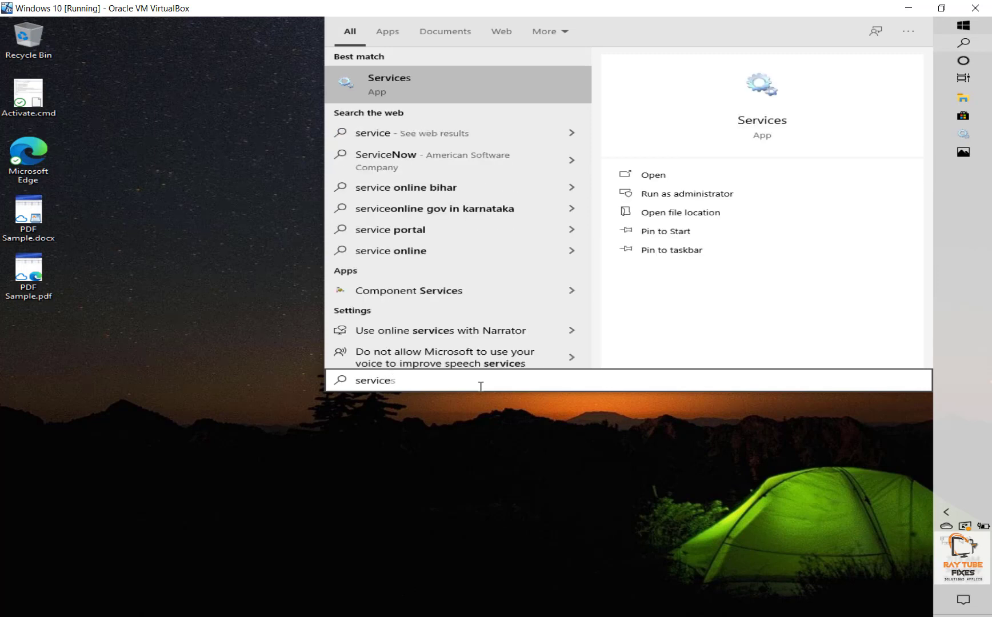
text(s)
key(ctrl+a)
text(Run)
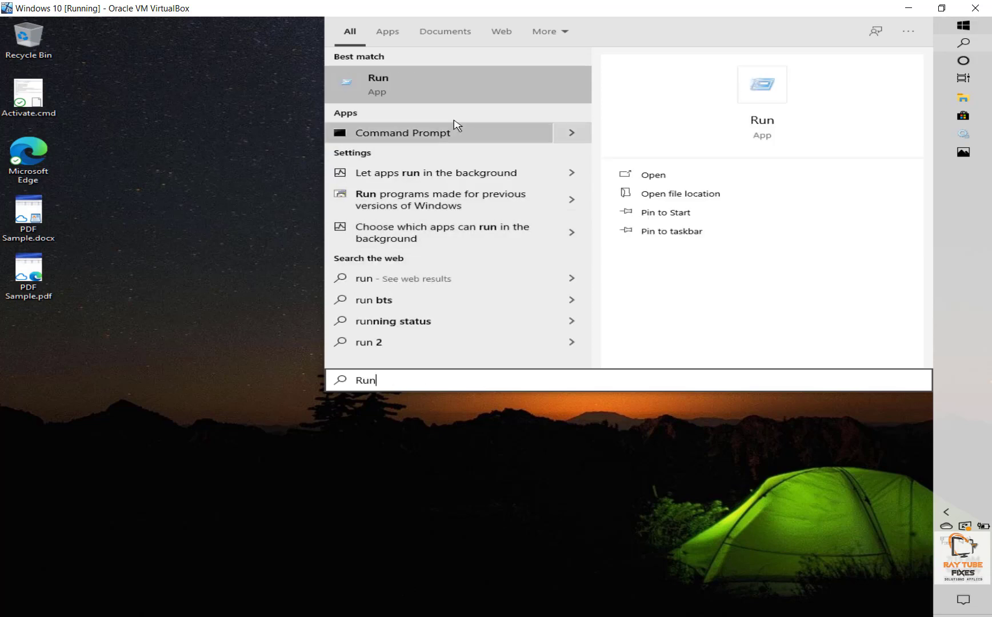
click(771, 128)
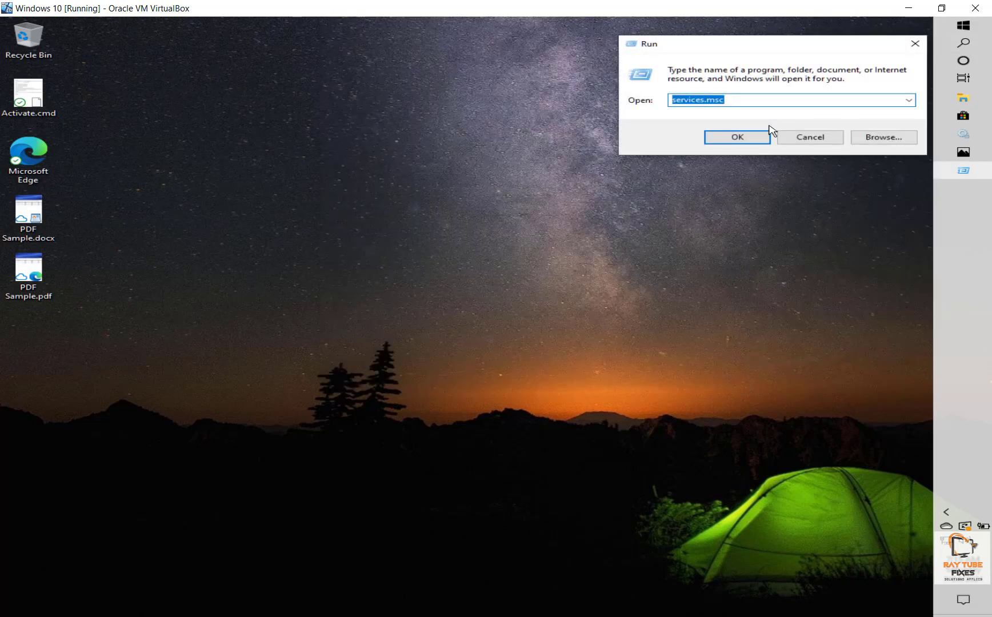
click(738, 142)
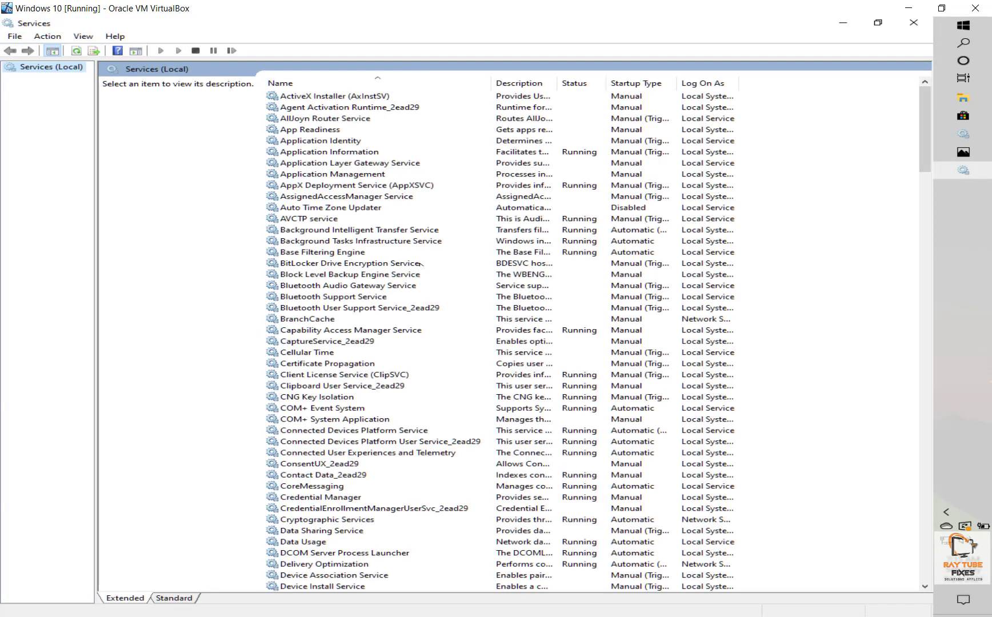
Open the properties of the Windows Audio service and set its startup type to Automatic.
click(367, 285)
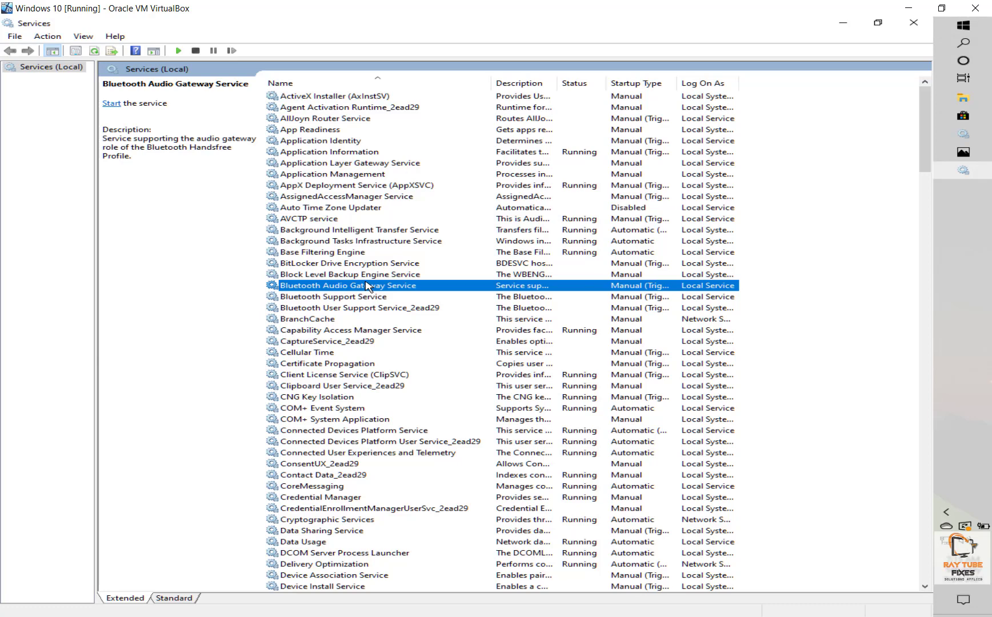
key(w)
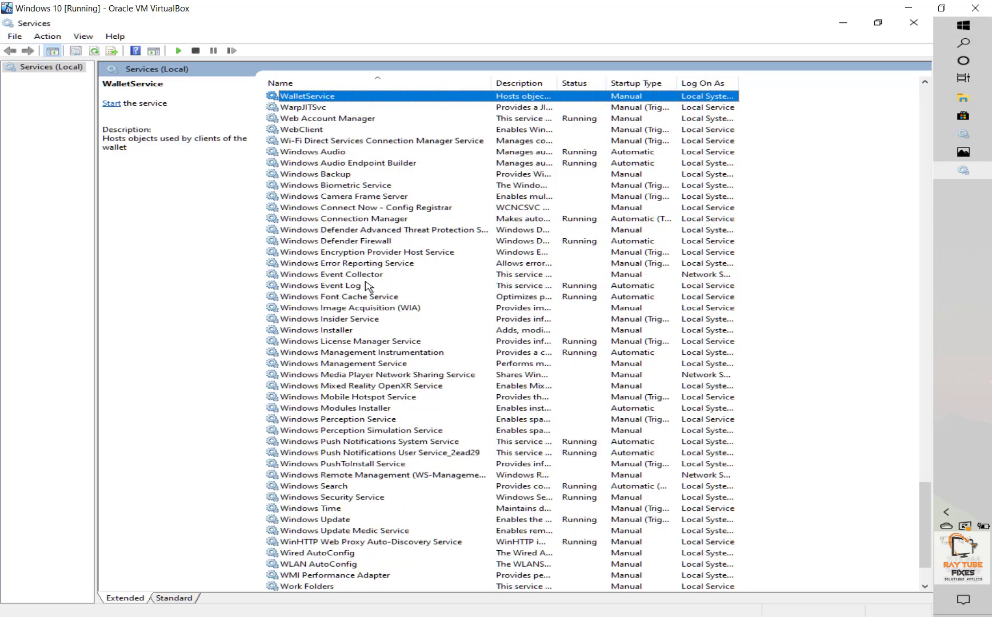
text(win)
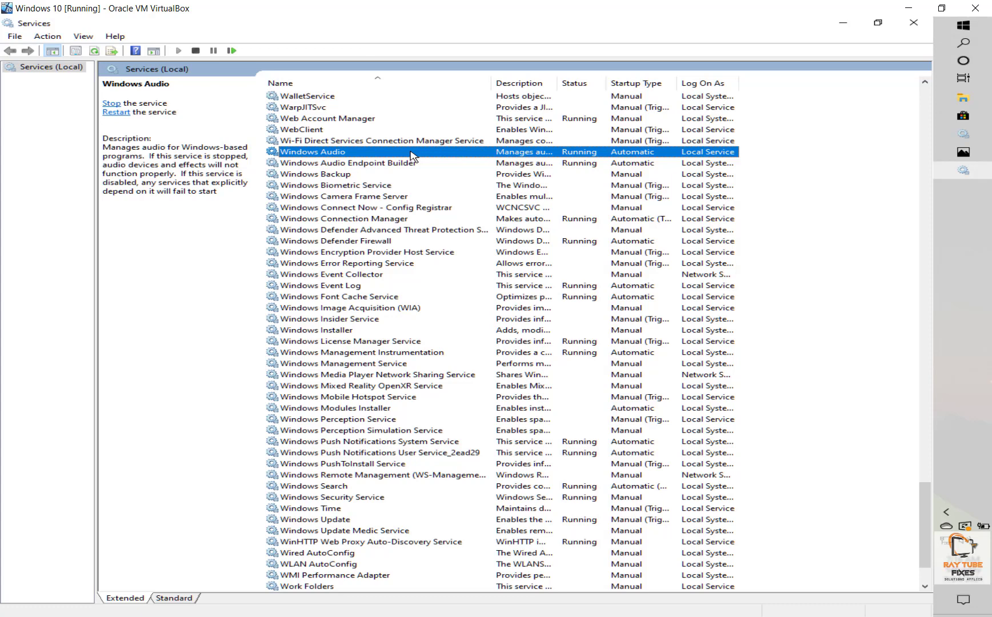
right_click(364, 153)
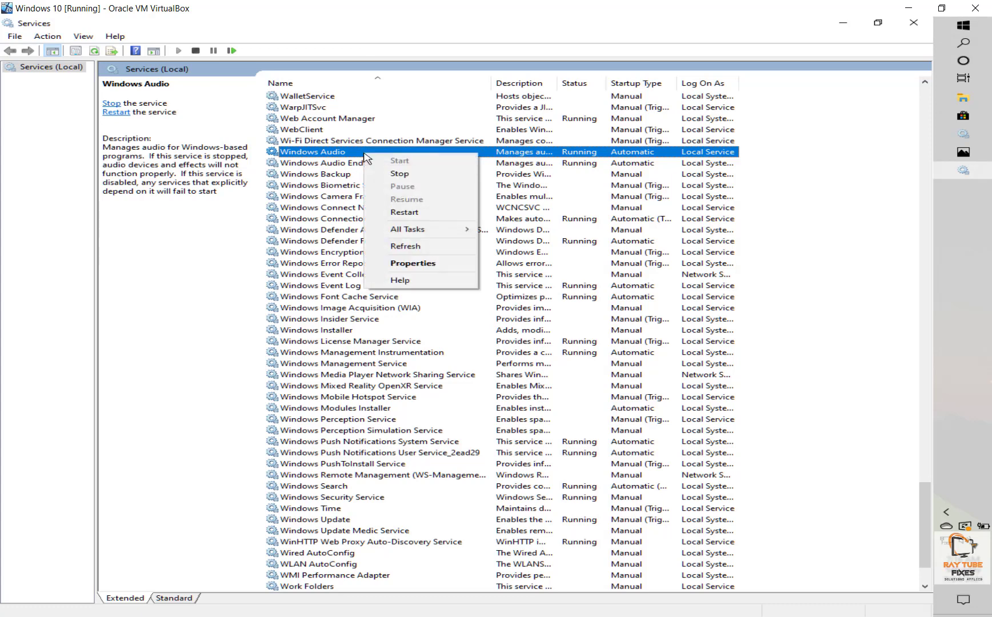
click(440, 262)
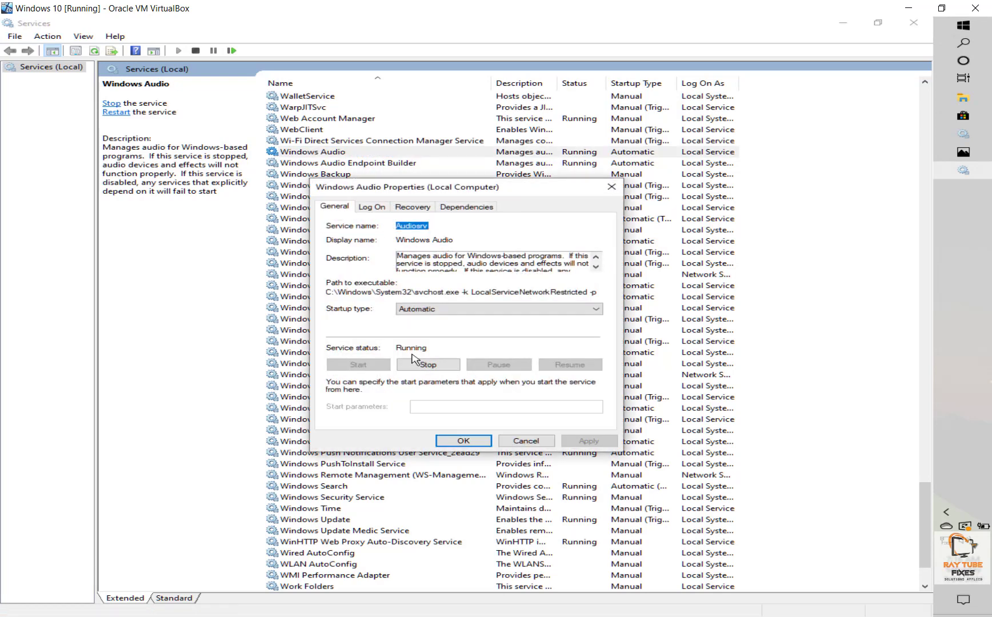
click(432, 310)
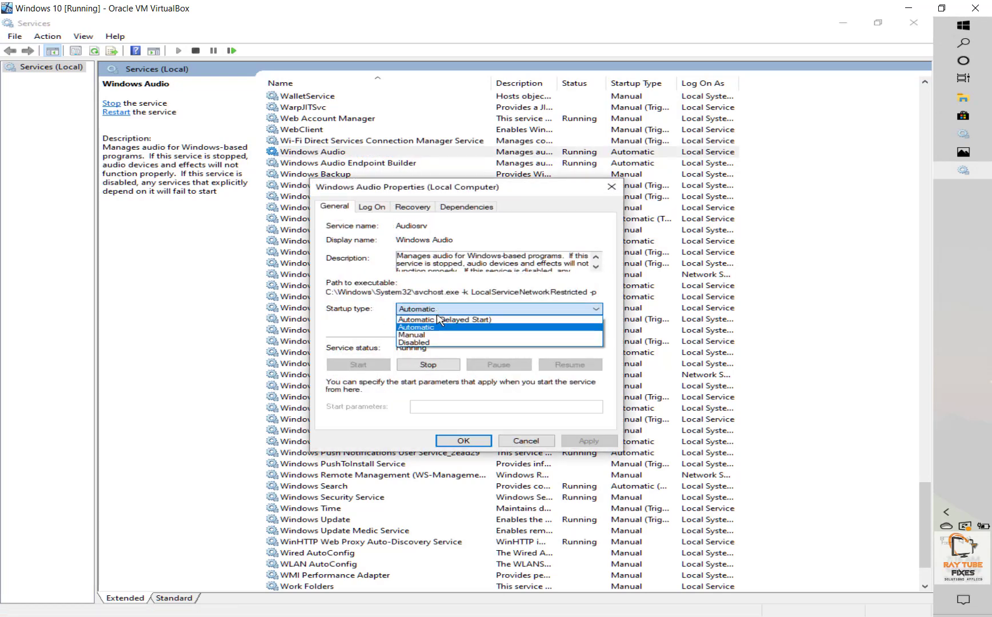
click(430, 328)
click(591, 440)
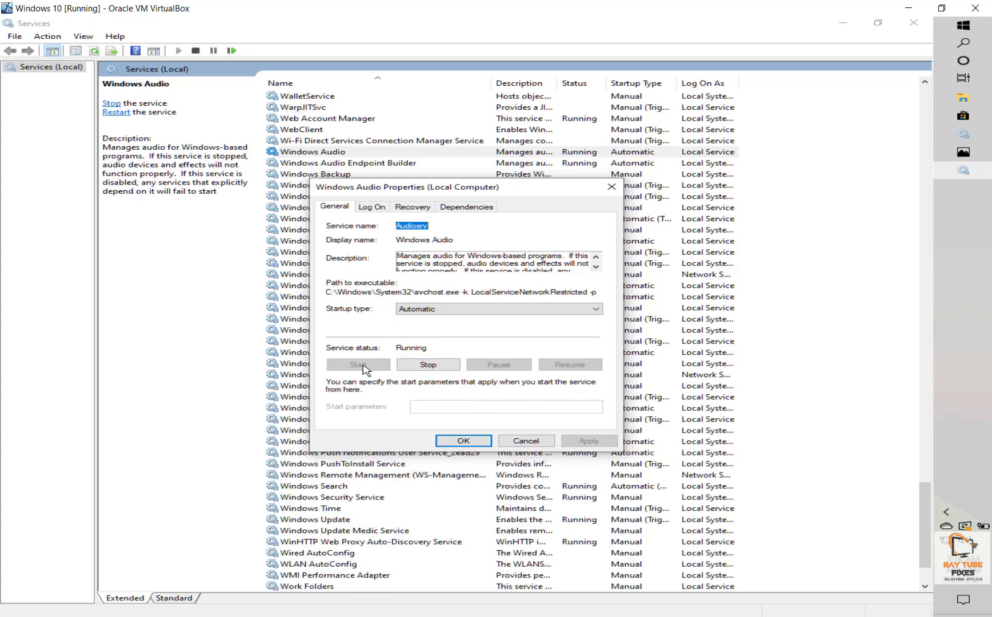
Stop the Windows Audio service, start it again, and close its properties with the settings accepted.
click(417, 366)
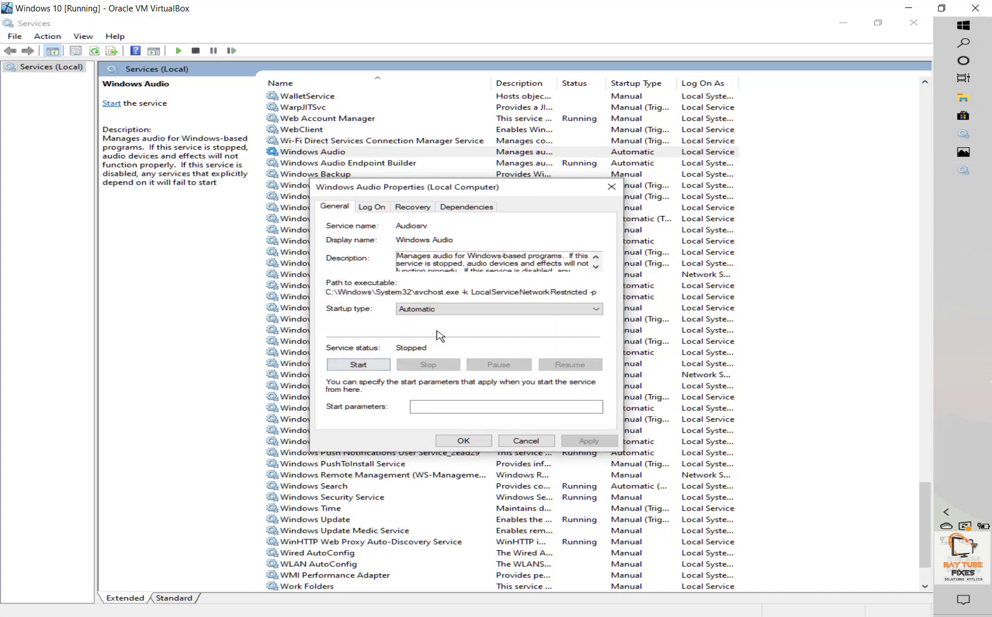
click(376, 367)
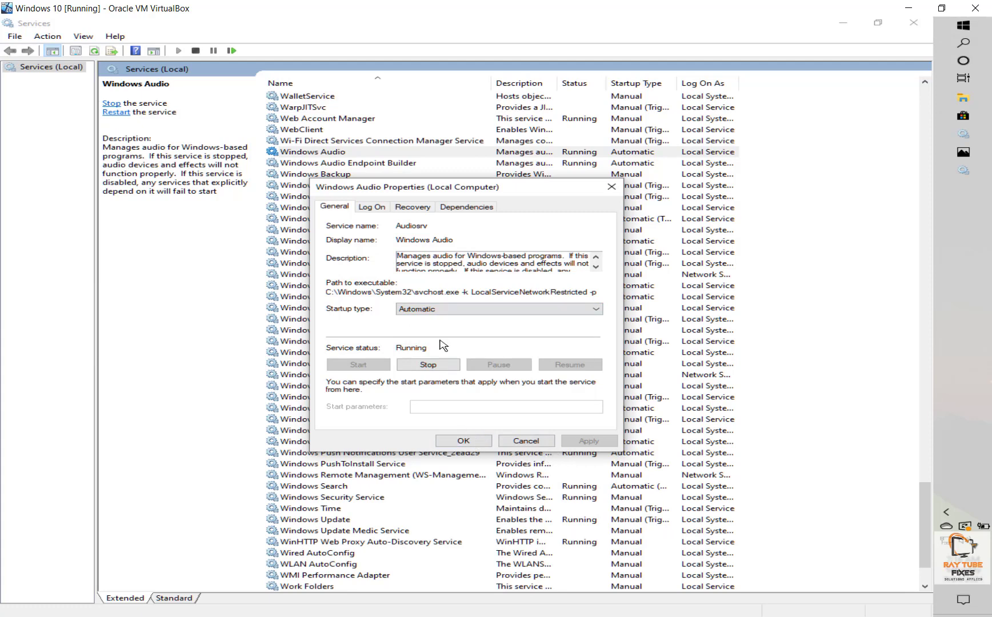
click(476, 444)
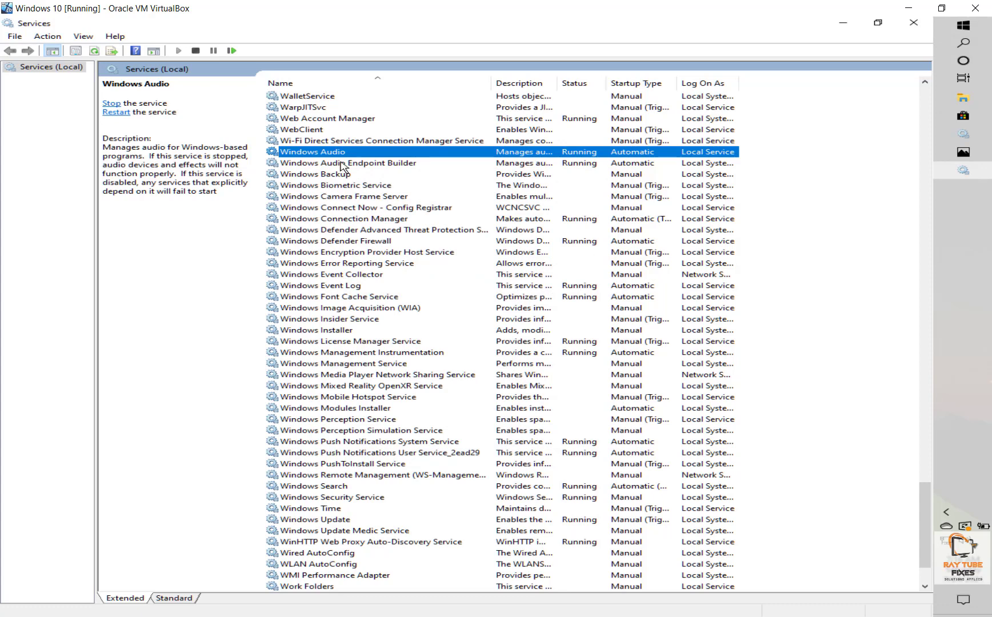
Check the Windows Audio Endpoint Builder service's startup type and status, and request its restart but decline restarting the dependent service.
click(339, 211)
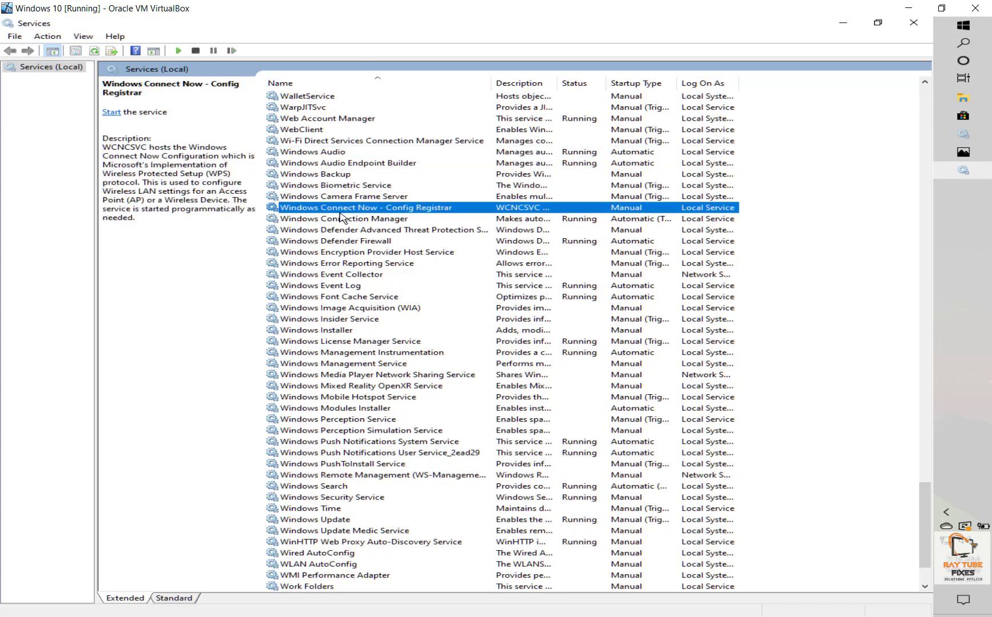
click(344, 220)
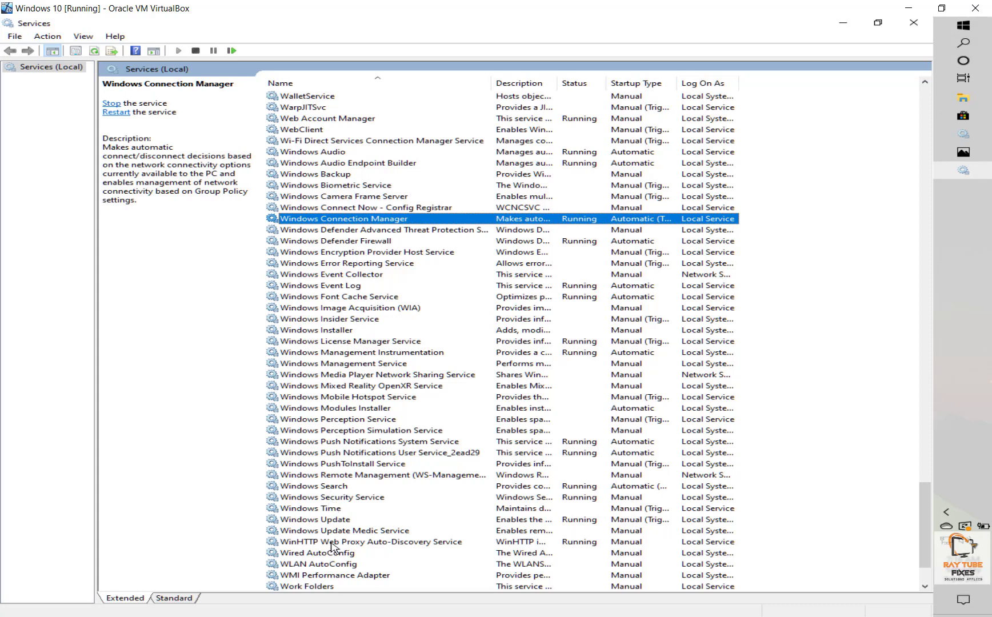
click(341, 165)
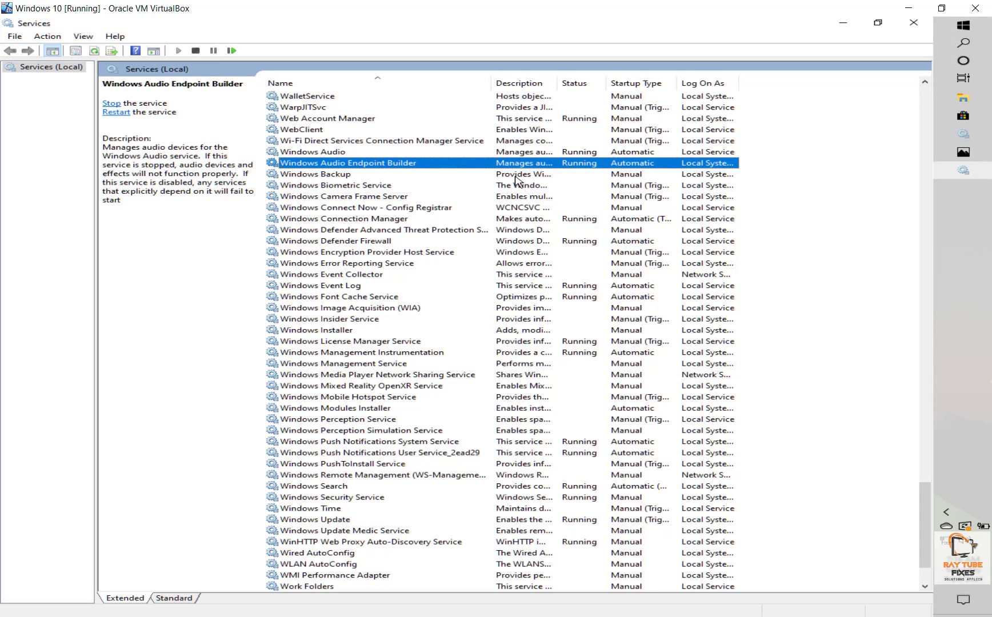
right_click(488, 165)
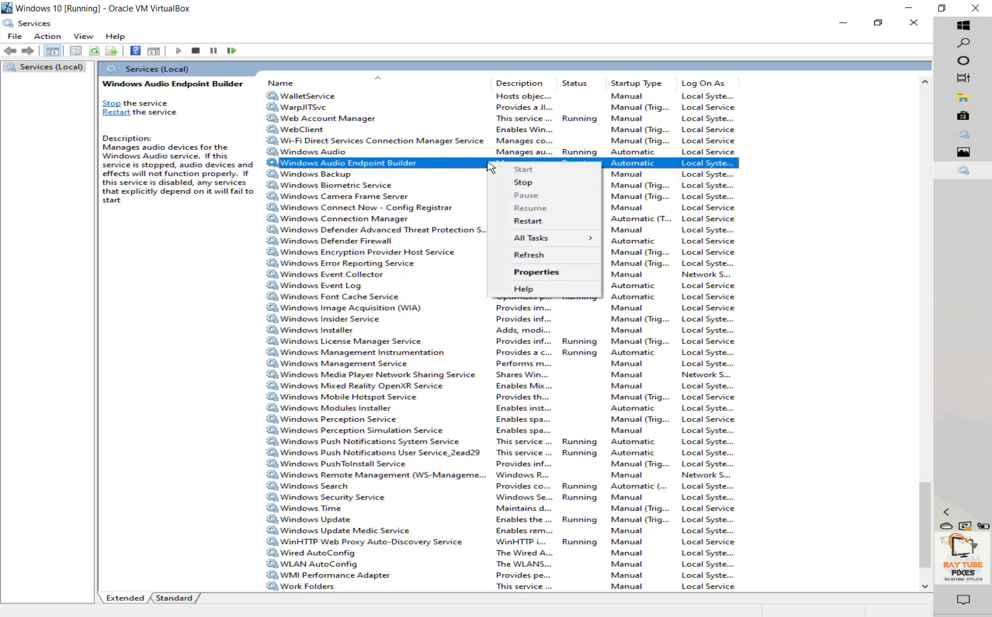
click(585, 277)
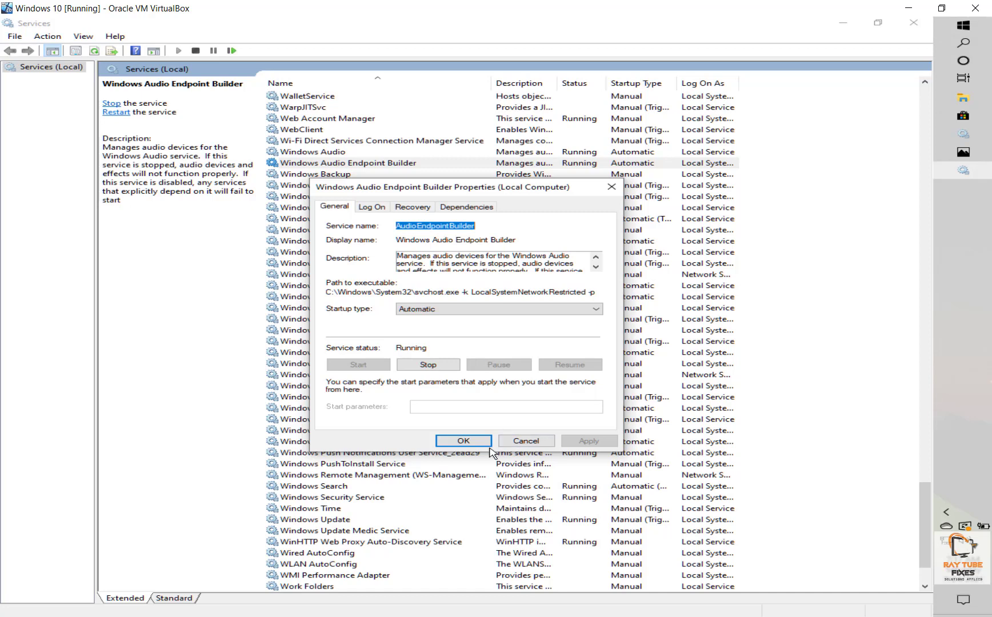
click(526, 441)
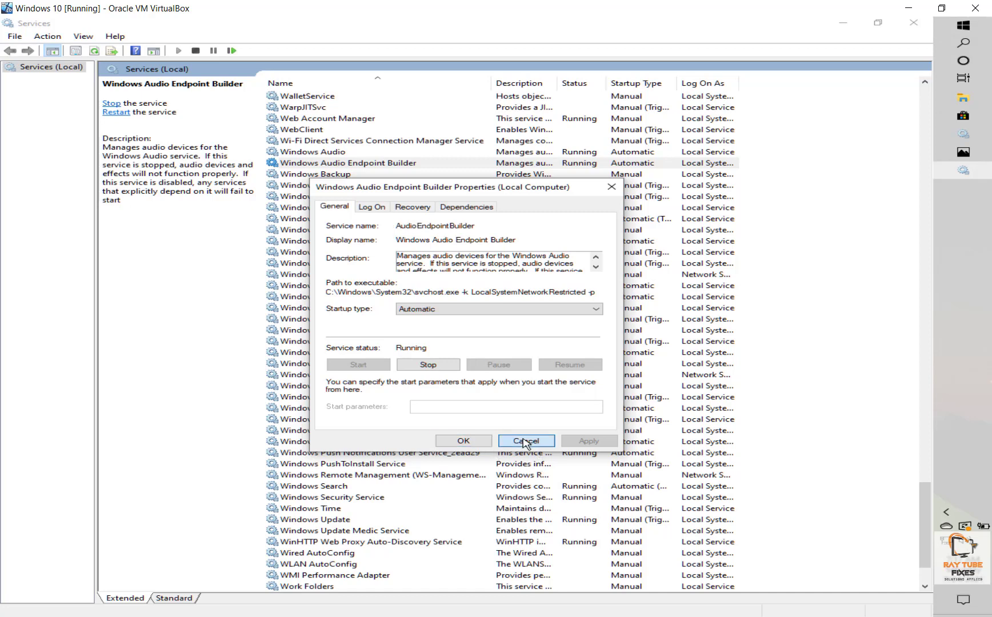
click(121, 113)
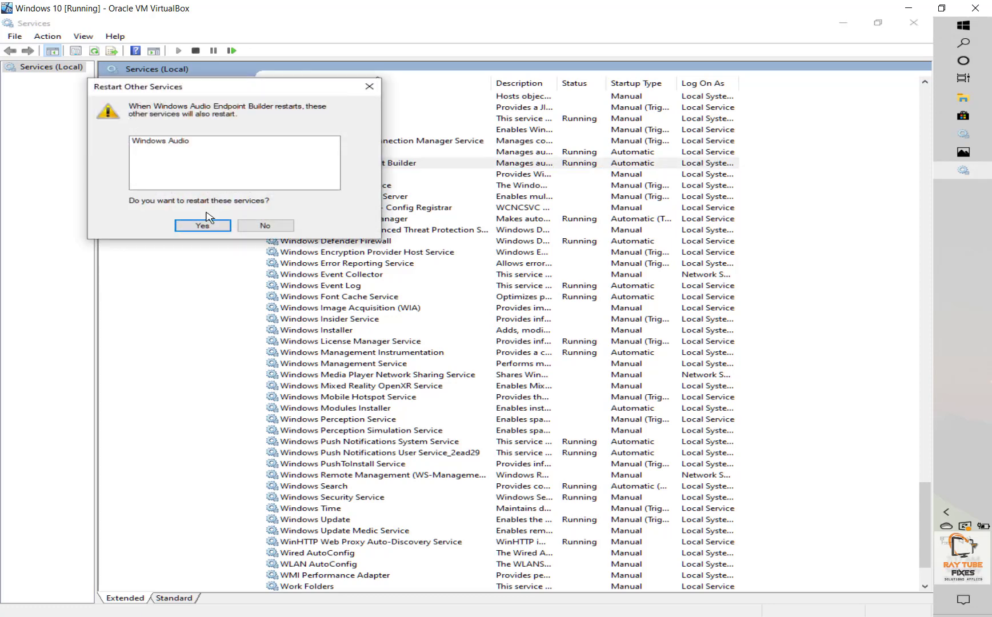
click(265, 226)
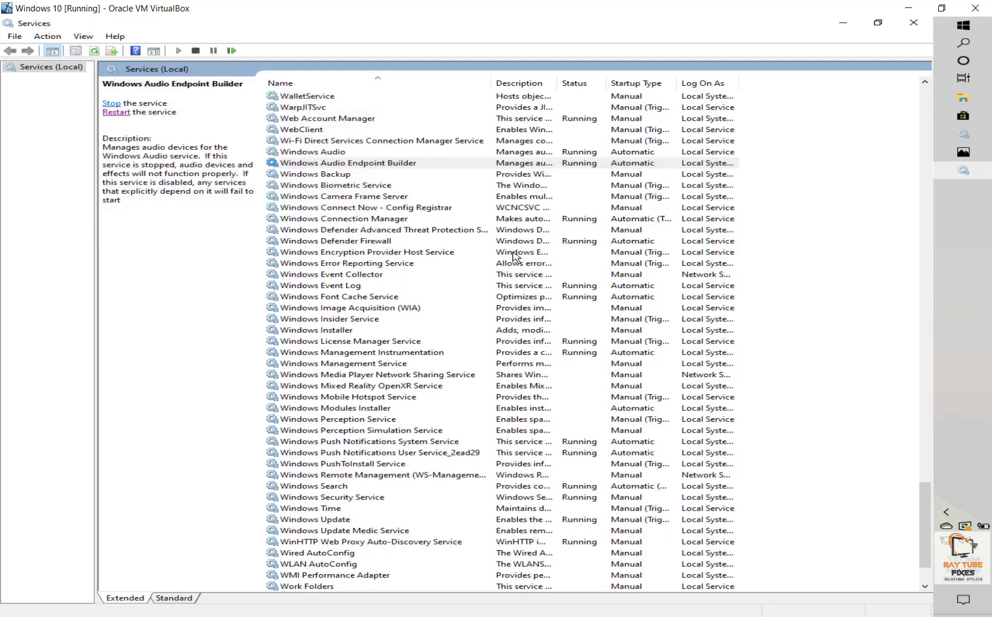
Look through the services whose names begin with M and select Microsoft Defender Antivirus Service.
click(365, 174)
key(m)
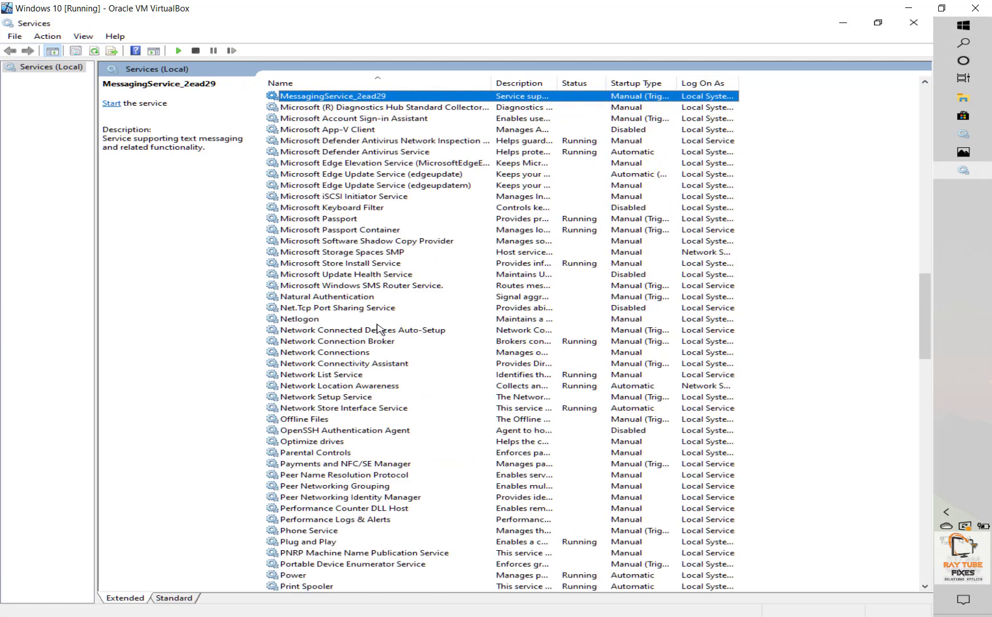
scroll(359, 321, up, 1)
scroll(359, 321, up, 2)
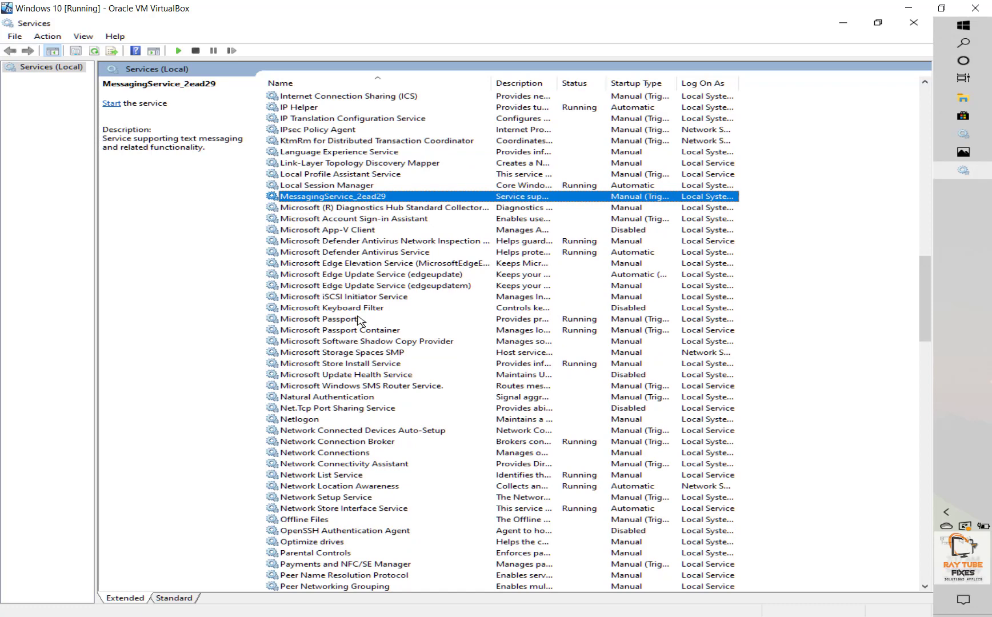
click(305, 252)
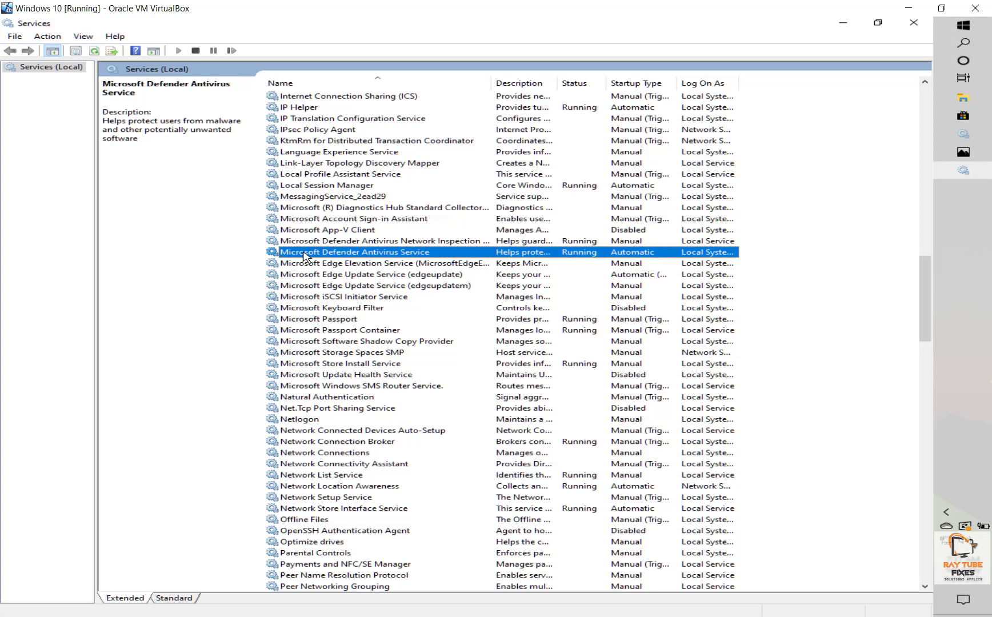
Find the RPC Endpoint Mapper service and check the startup type and service status in its properties.
key(r)
key(p)
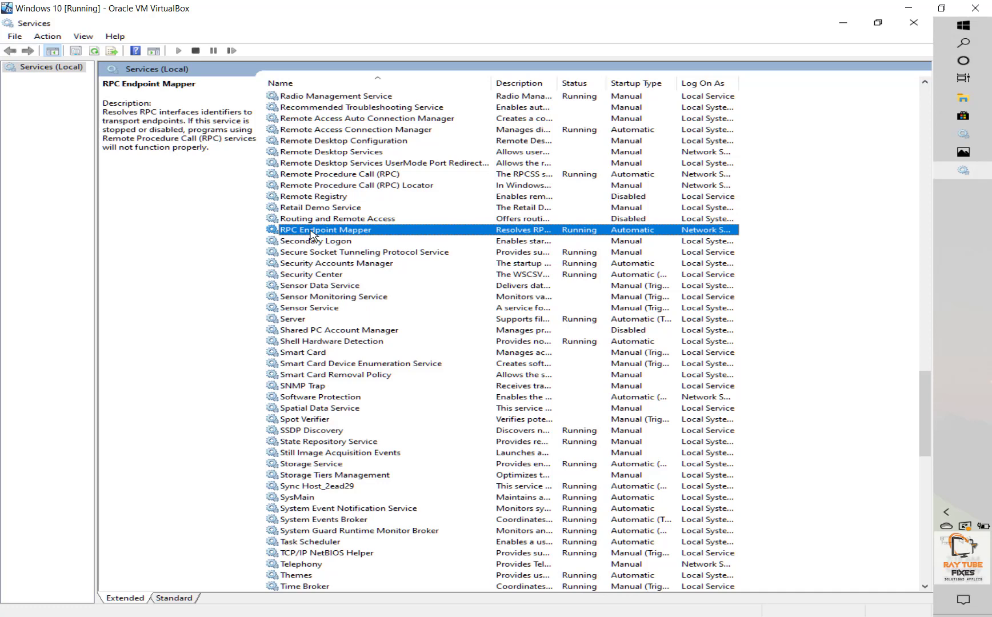
right_click(312, 236)
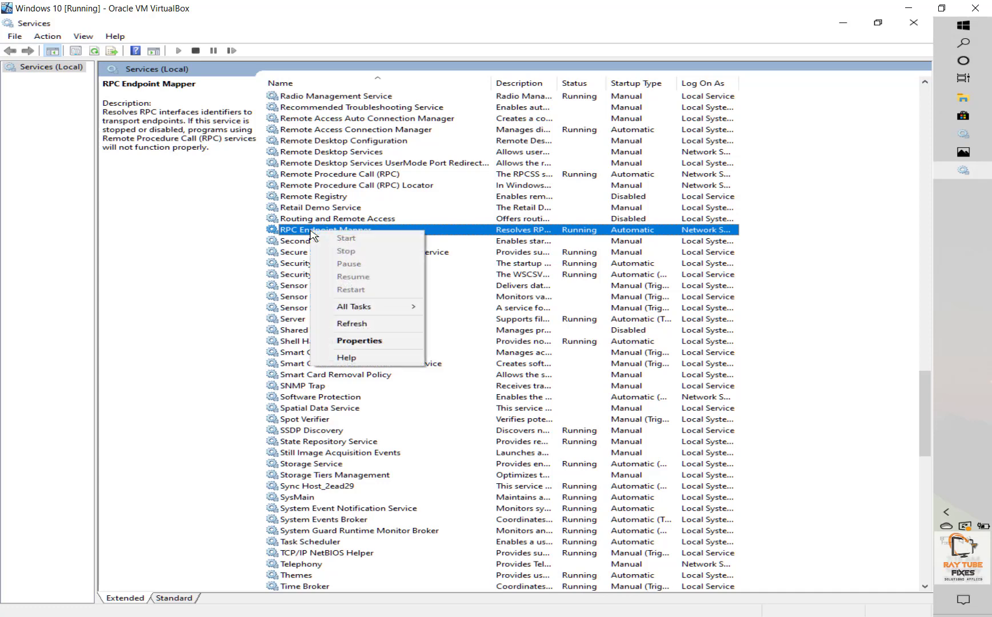
click(378, 343)
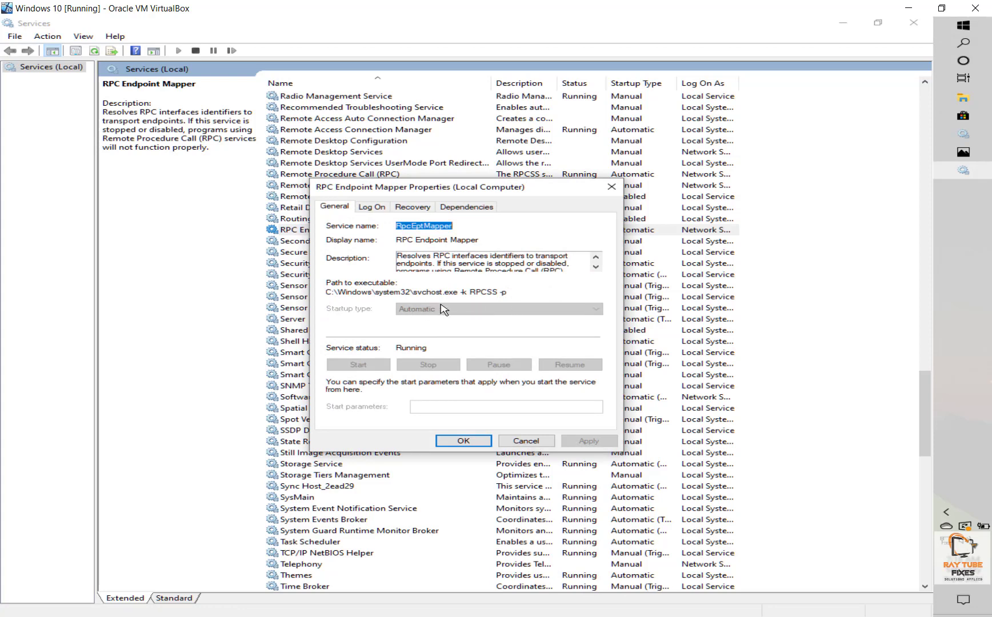
key(Return)
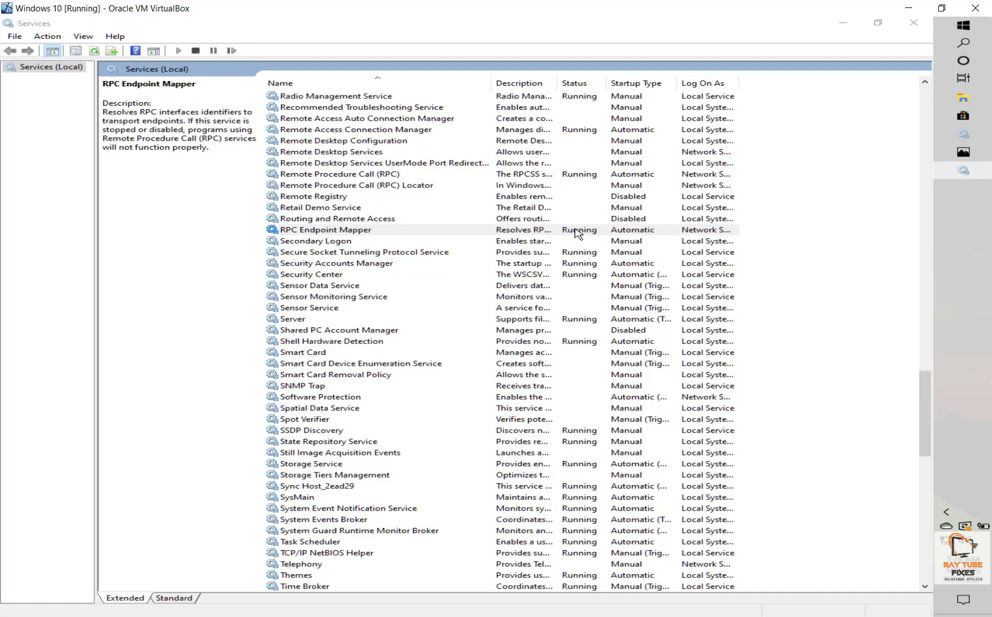
click(577, 231)
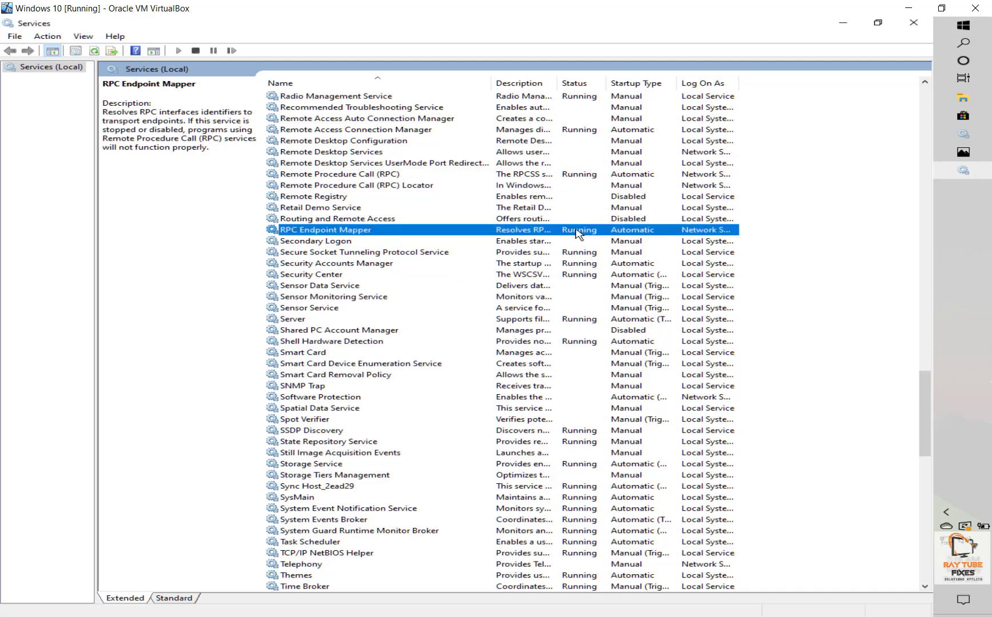
right_click(577, 231)
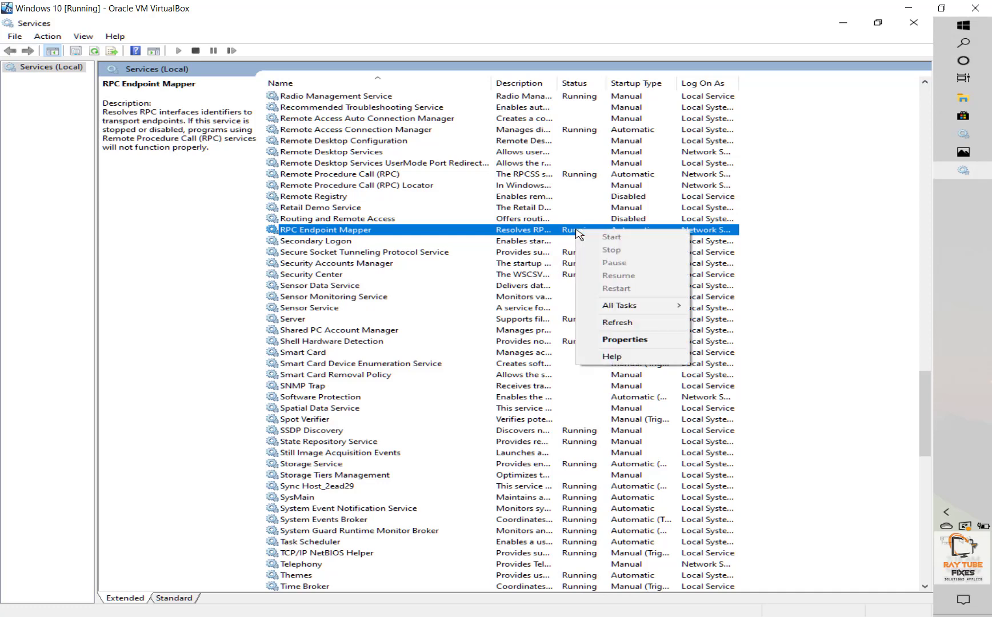
click(611, 341)
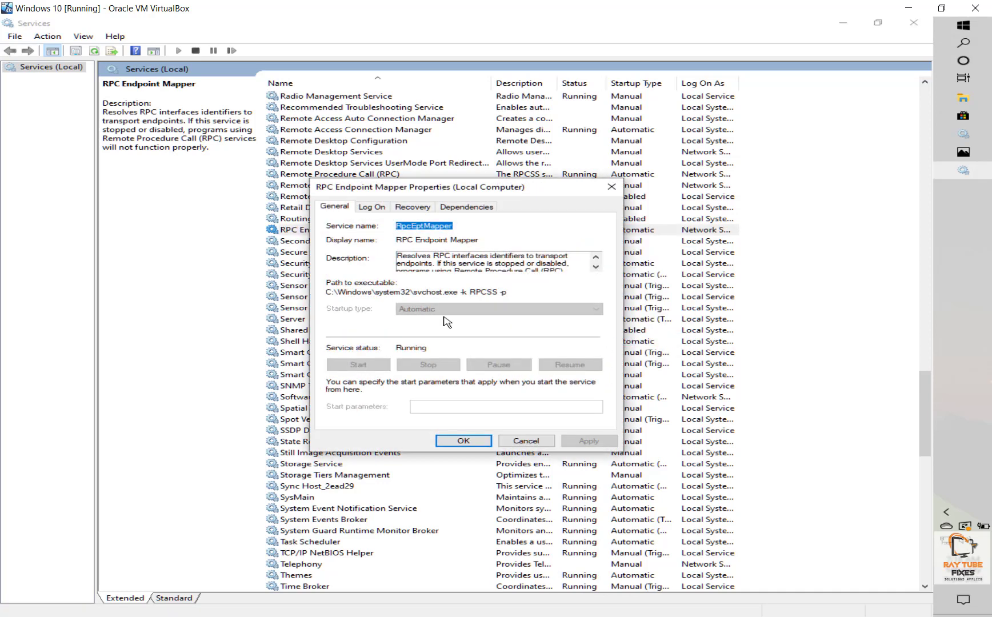
click(523, 448)
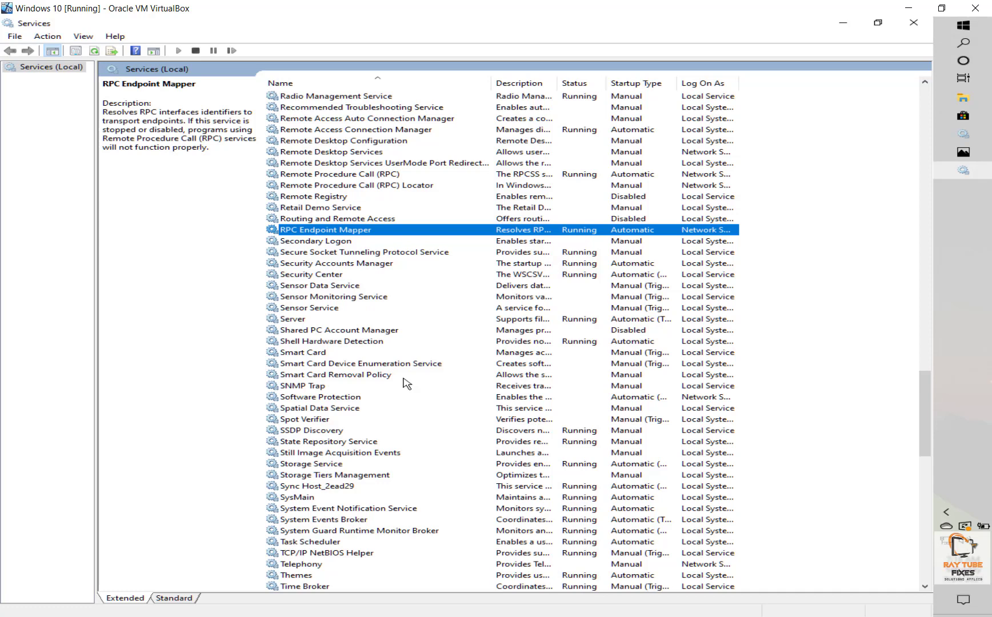
Find the Remote Procedure Call (RPC) service, check its startup type and service status in its properties, and close them.
text(rem)
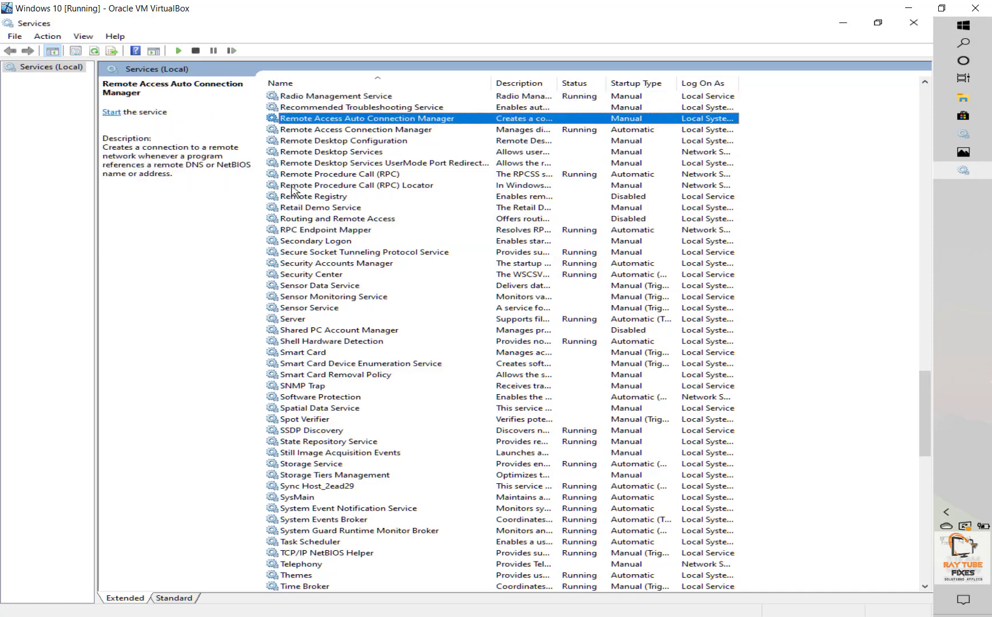
click(316, 176)
right_click(316, 179)
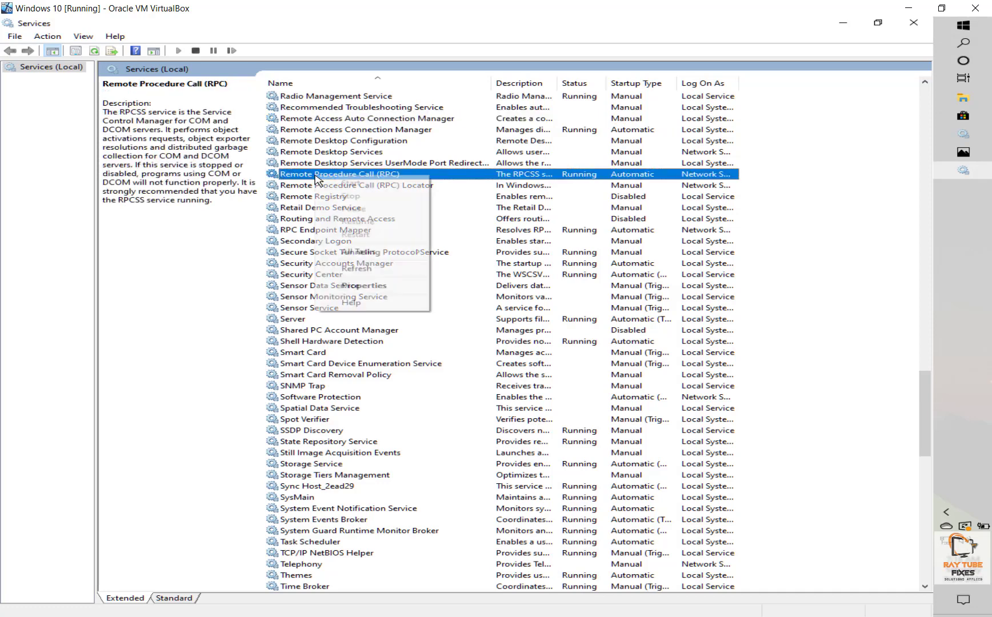
click(376, 293)
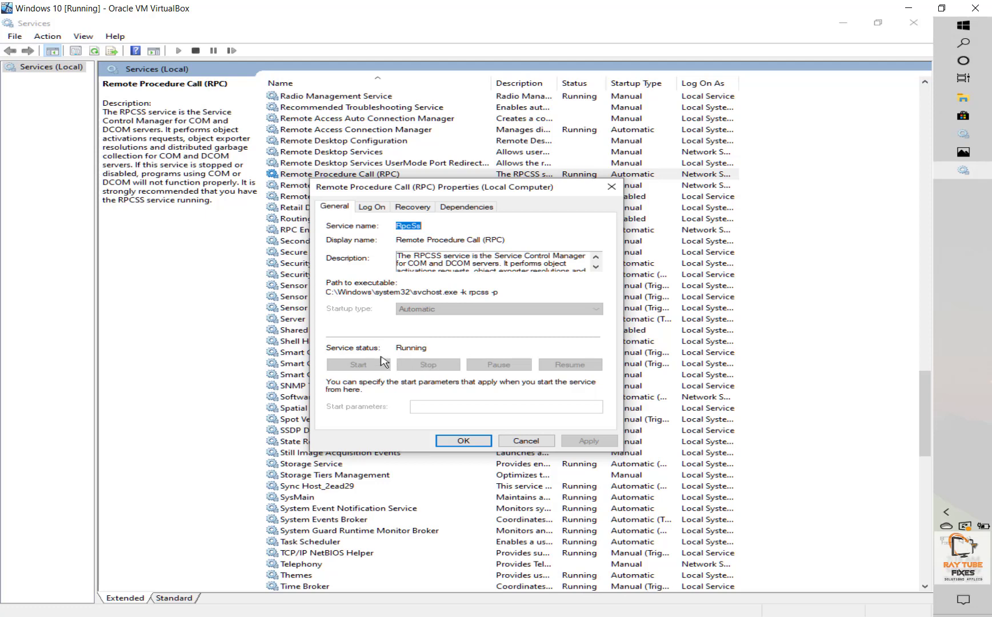
key(Escape)
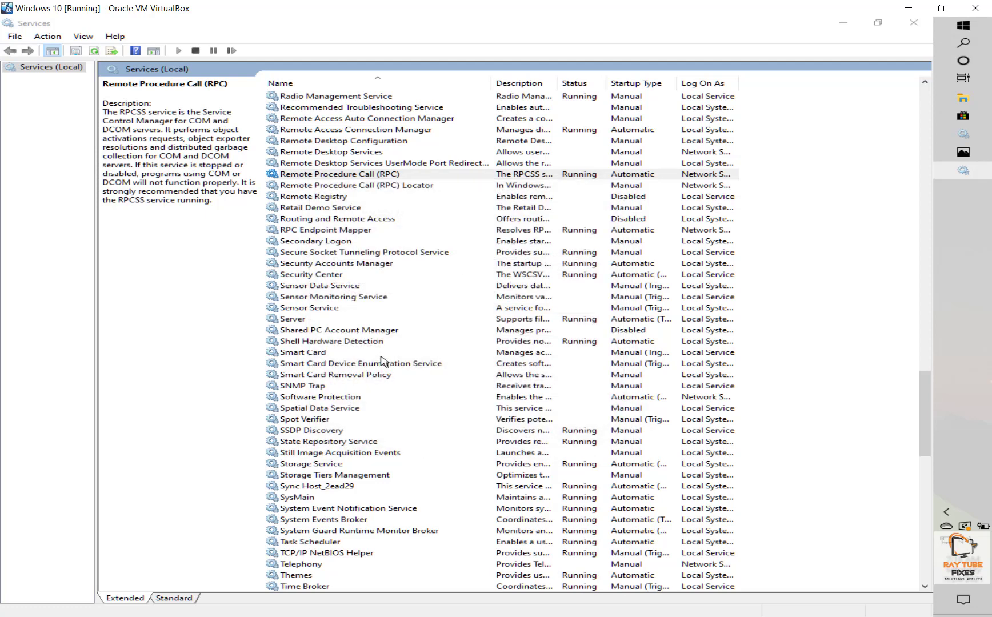
Find the DCOM Server Process Launcher service, check its startup type and service status in its properties, and close them.
click(361, 245)
key(d)
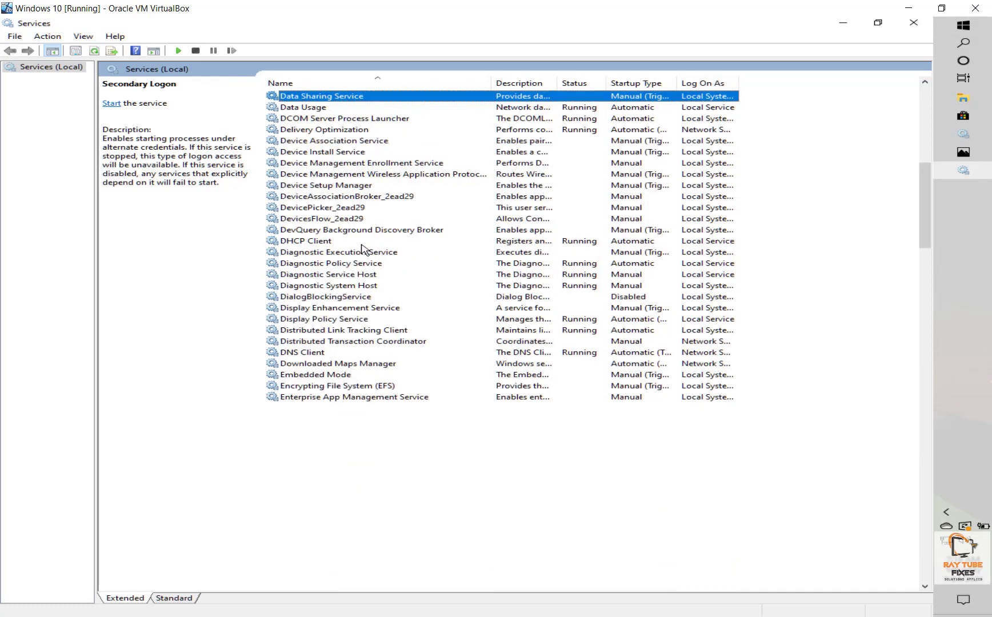
key(c)
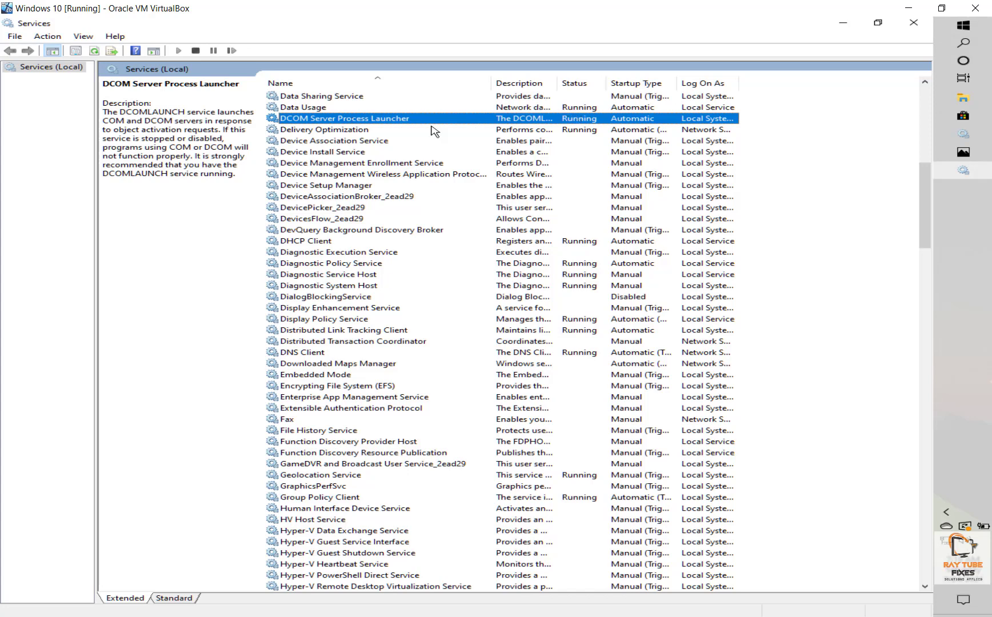
right_click(449, 115)
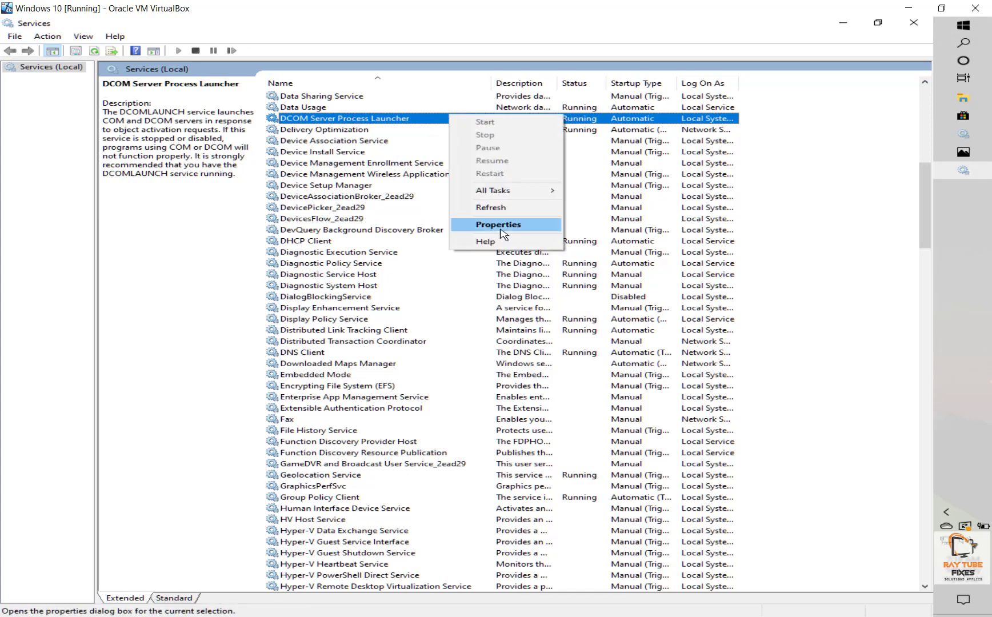
click(500, 229)
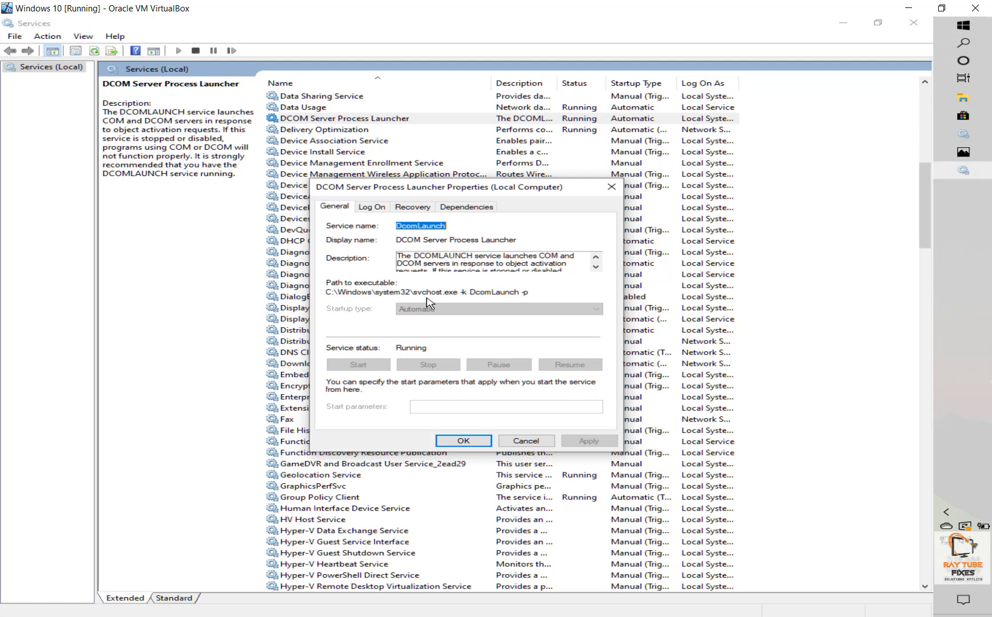
click(467, 442)
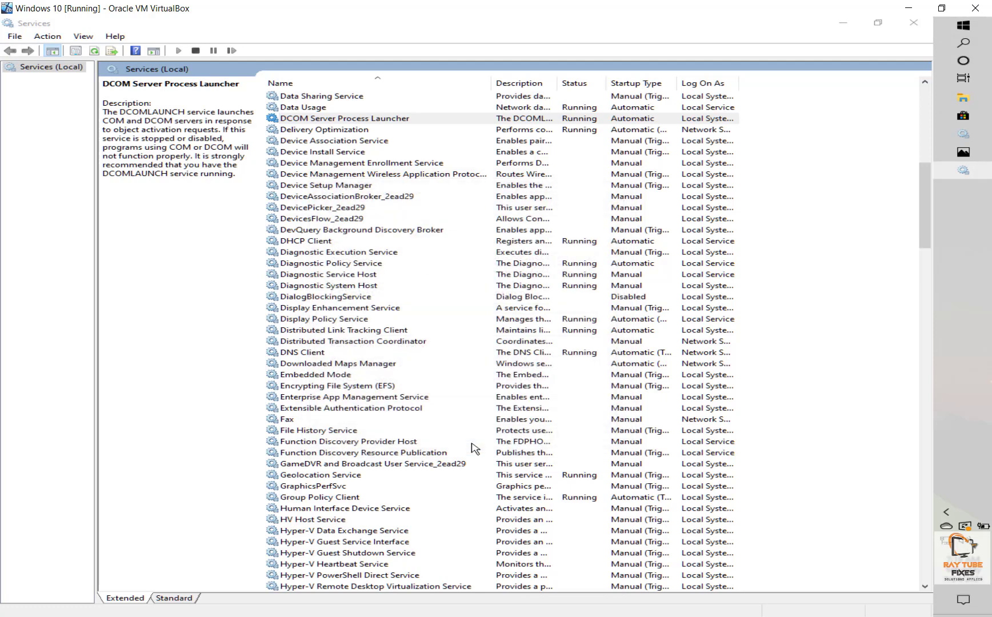
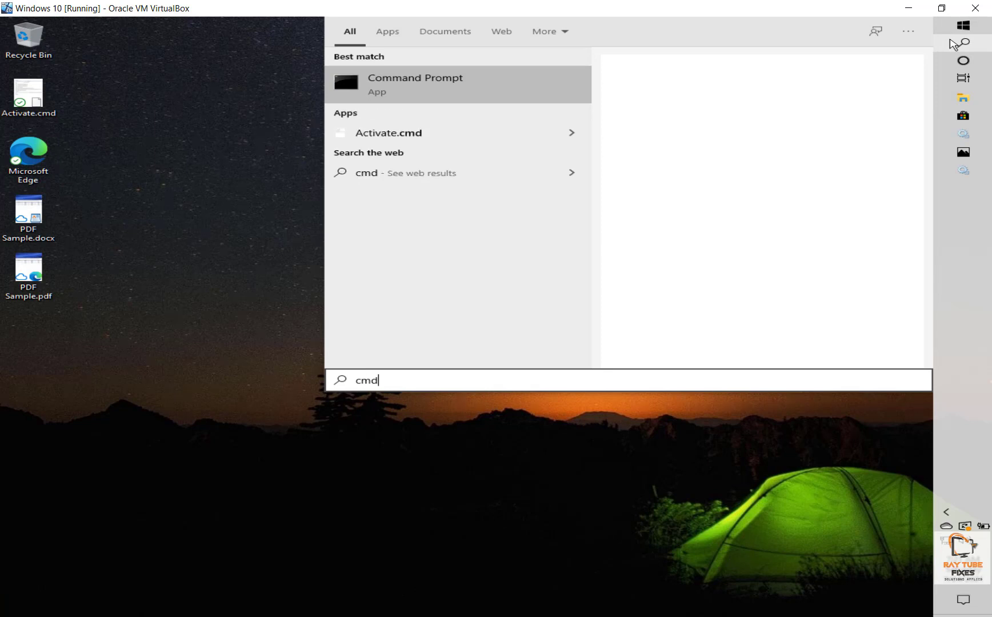
Open Command Prompt as administrator and run "net localgroup administrators /add networkservice".
click(689, 195)
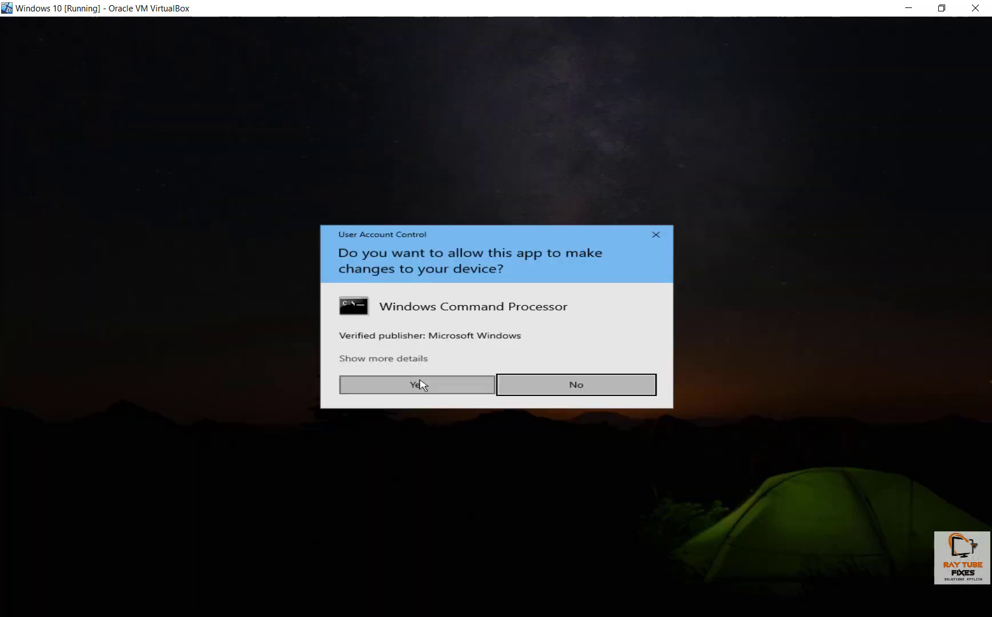
click(419, 385)
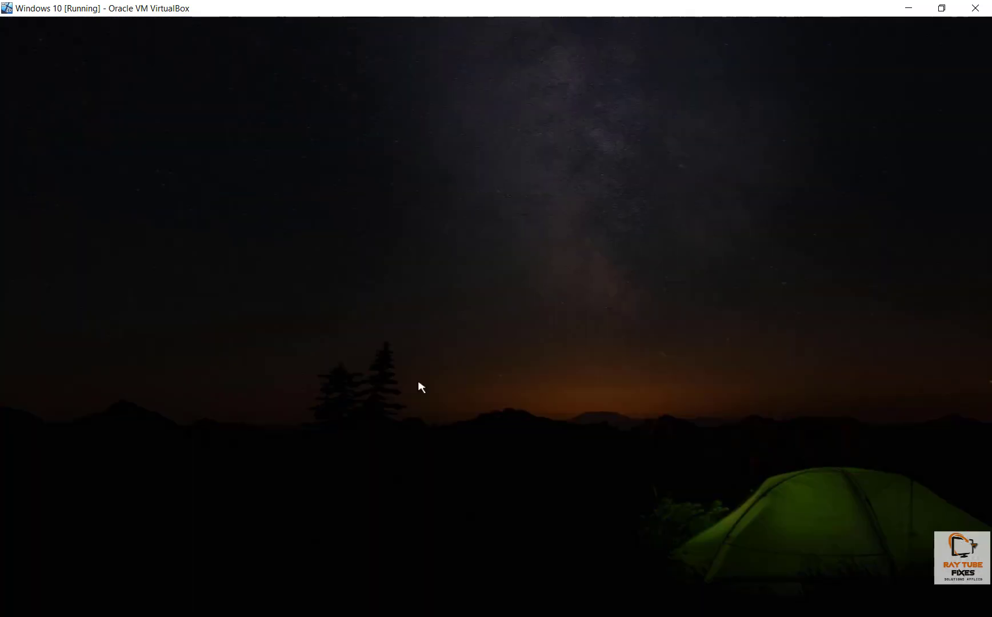
click(206, 228)
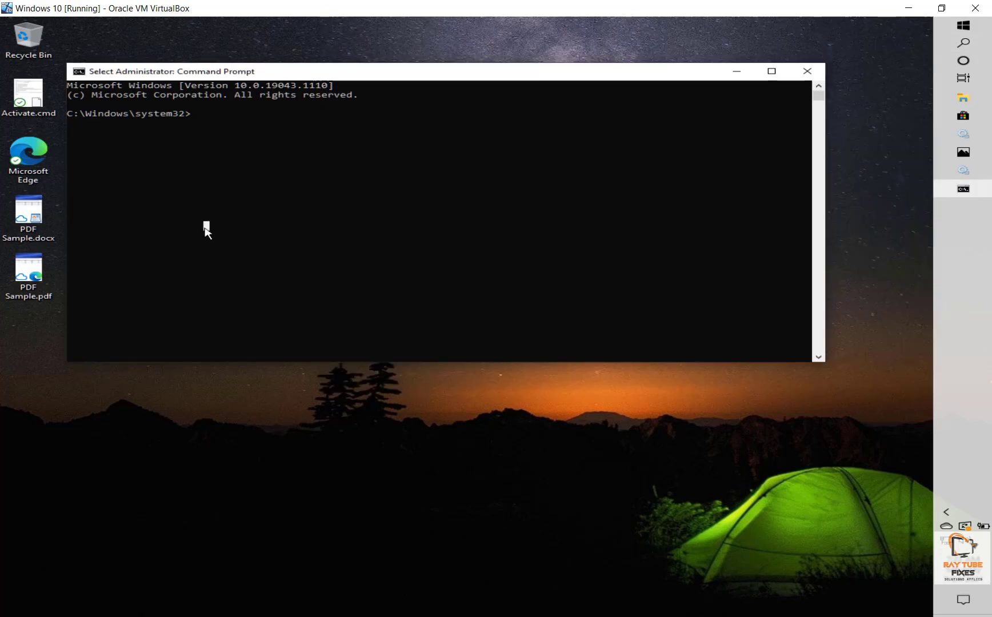
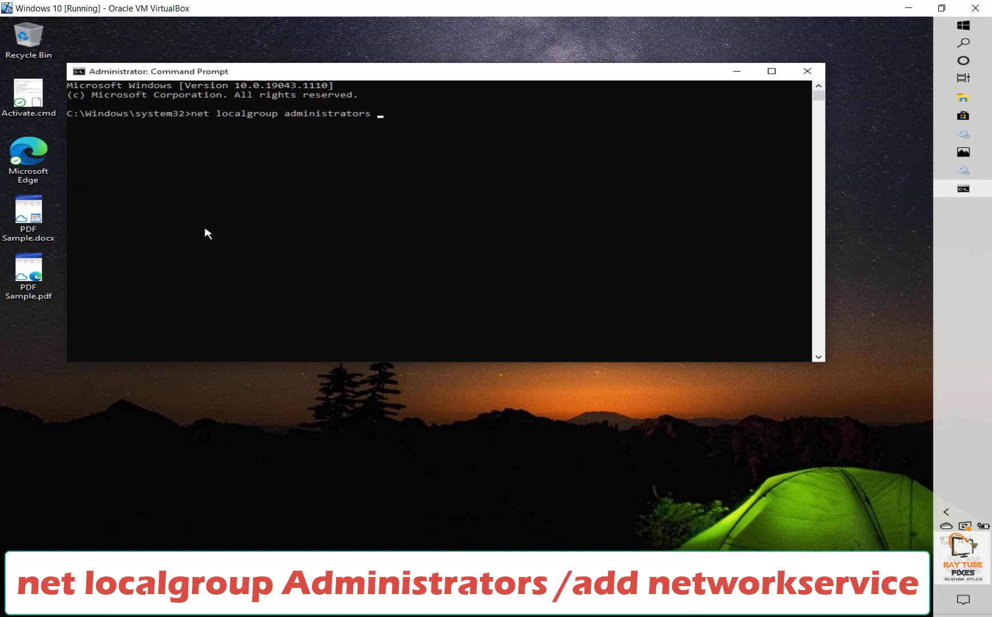
text(/add networkservice)
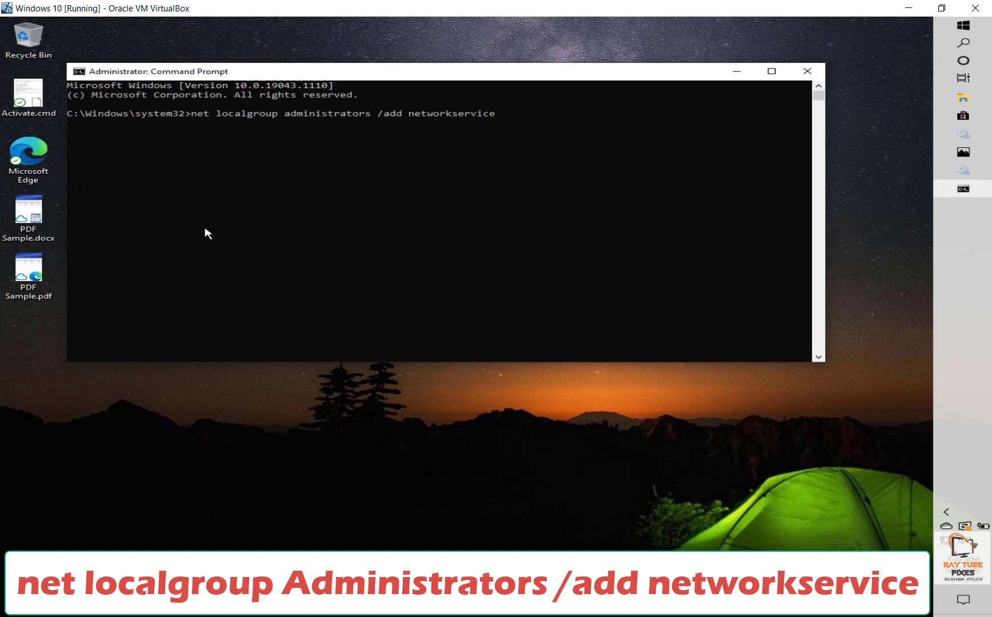
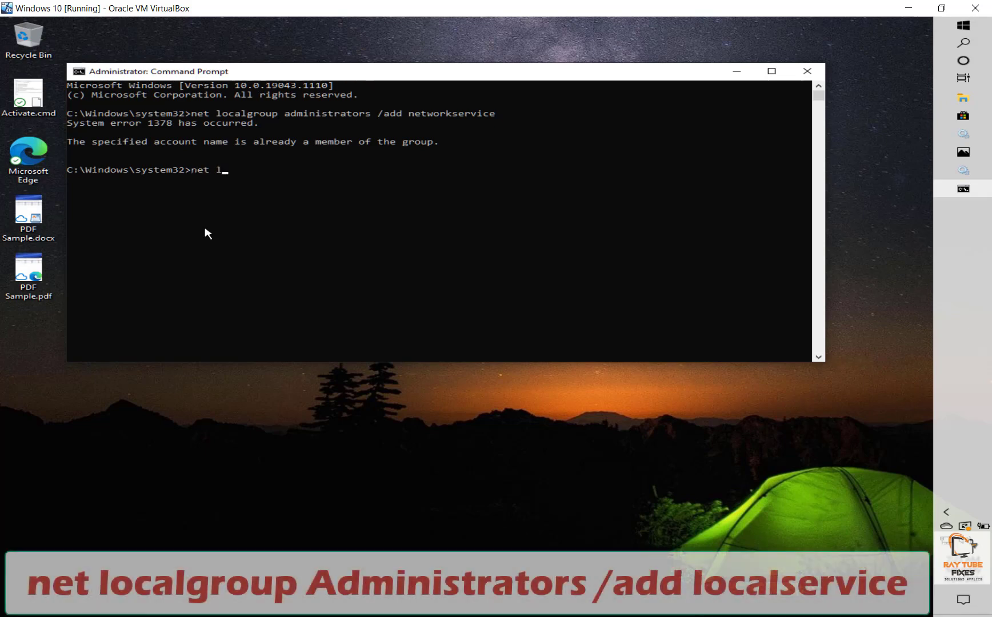
Run "net localgroup administrators /add localservice" and close Command Prompt.
text(ocalgroup administrators /add localse)
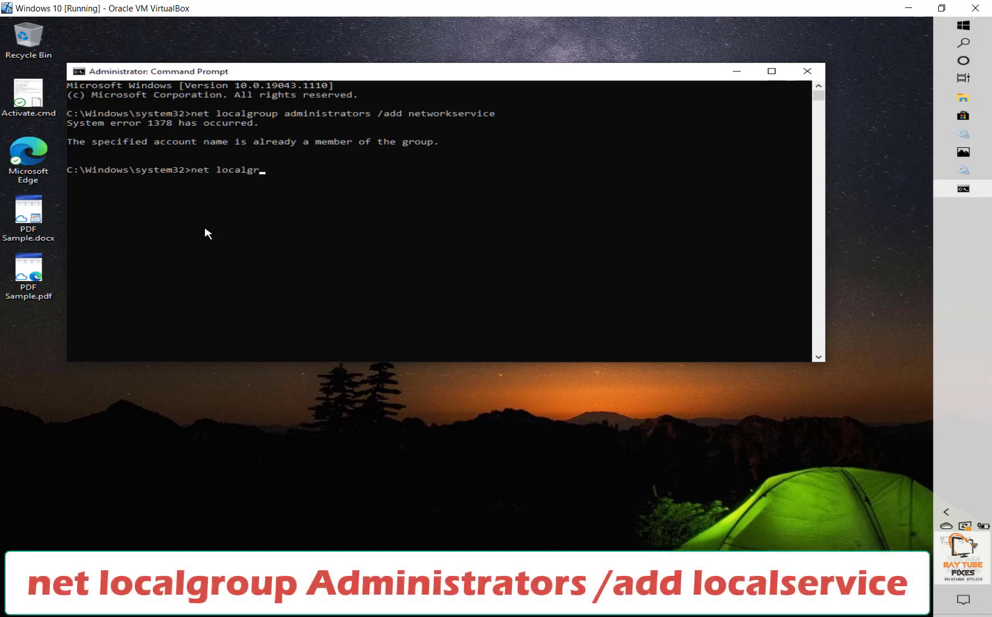
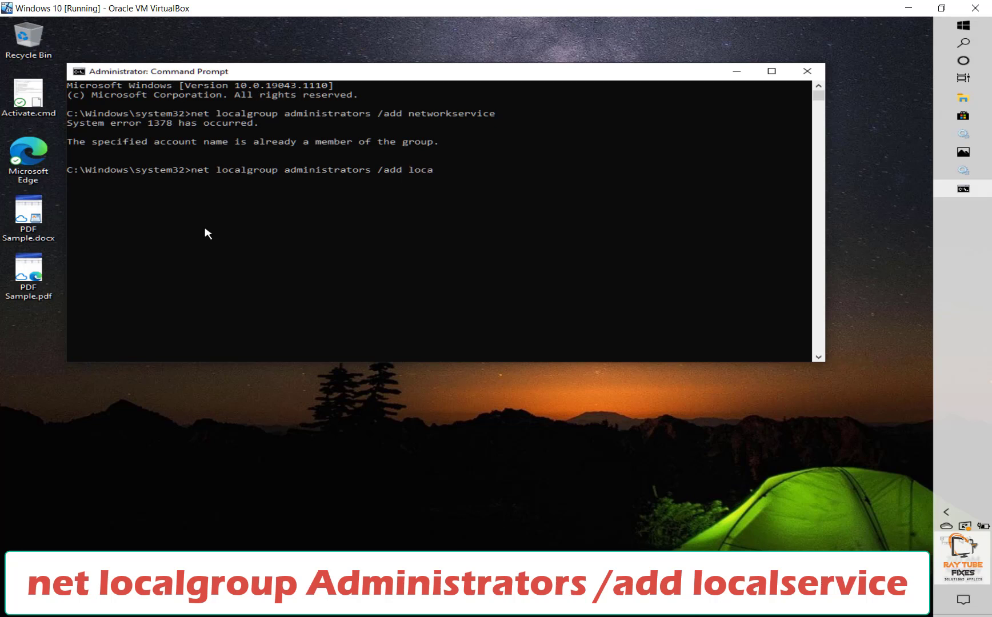
text(rvice)
key(Return)
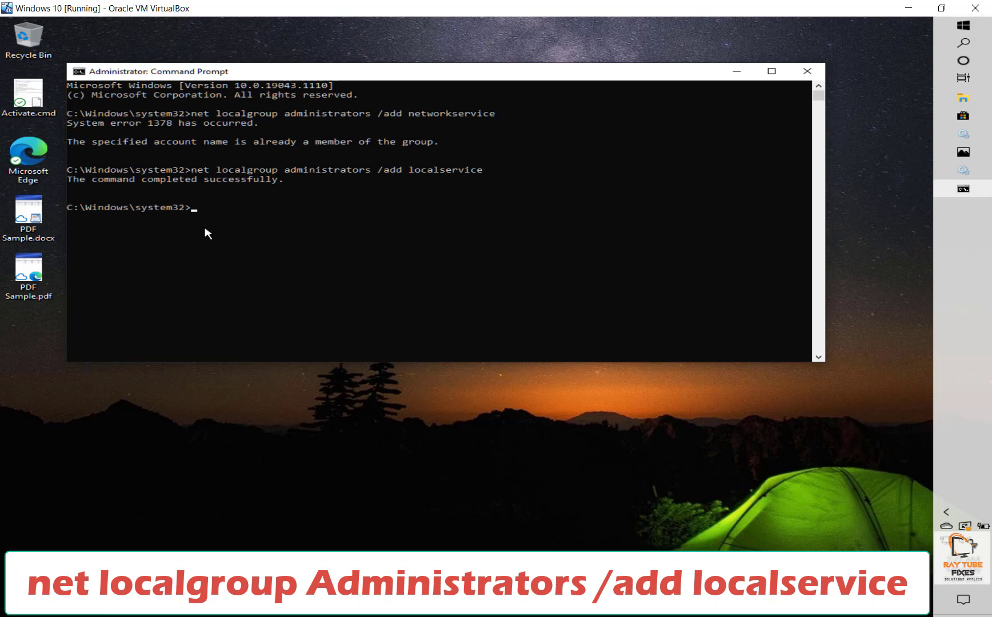
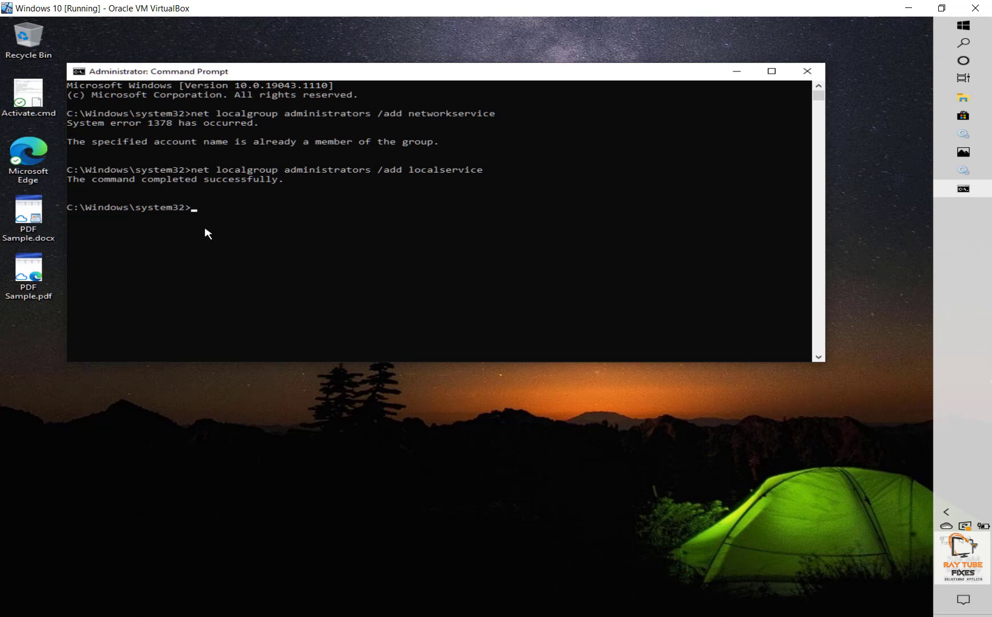
click(807, 71)
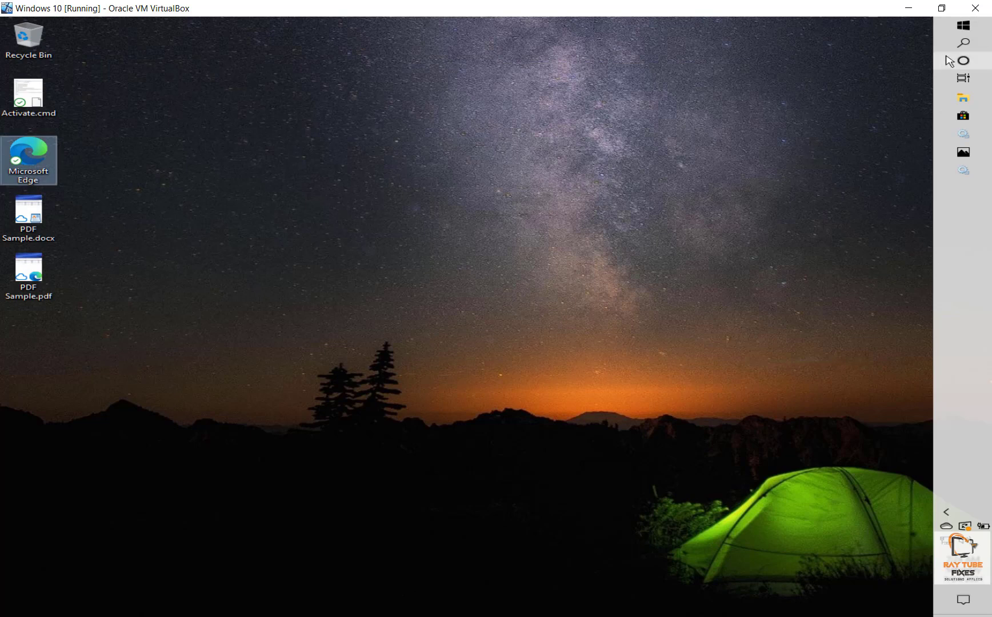
Search Windows for regedit, open Registry Editor with permission to make changes, and maximize its window.
click(965, 43)
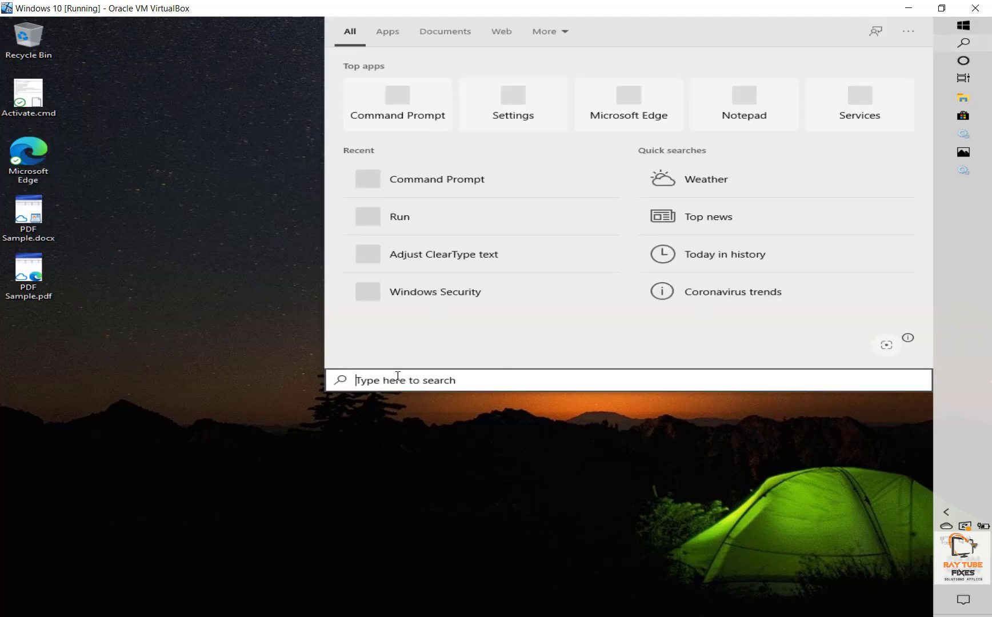
text(regedi)
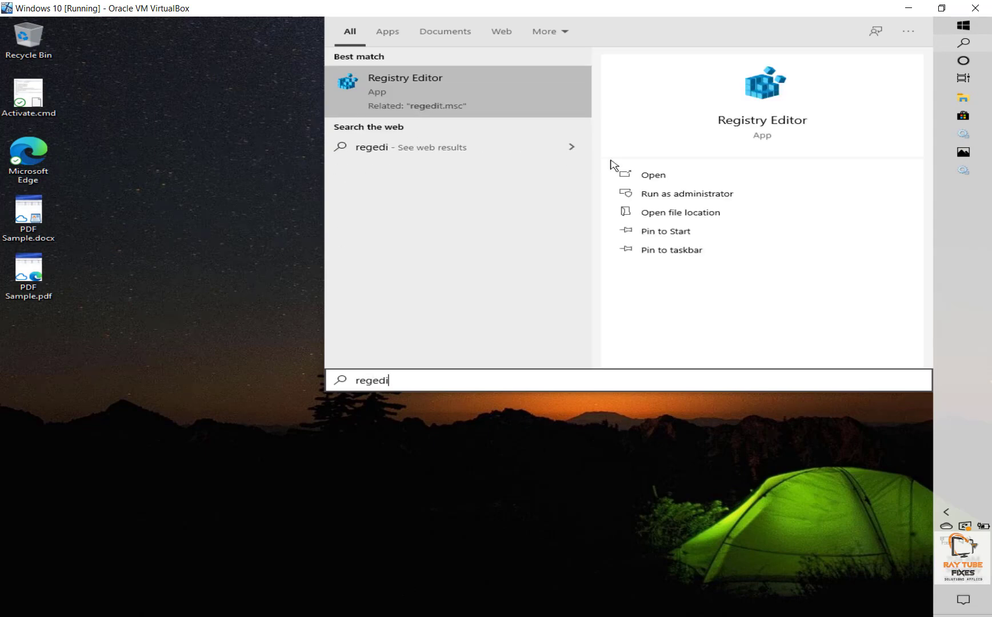
click(764, 129)
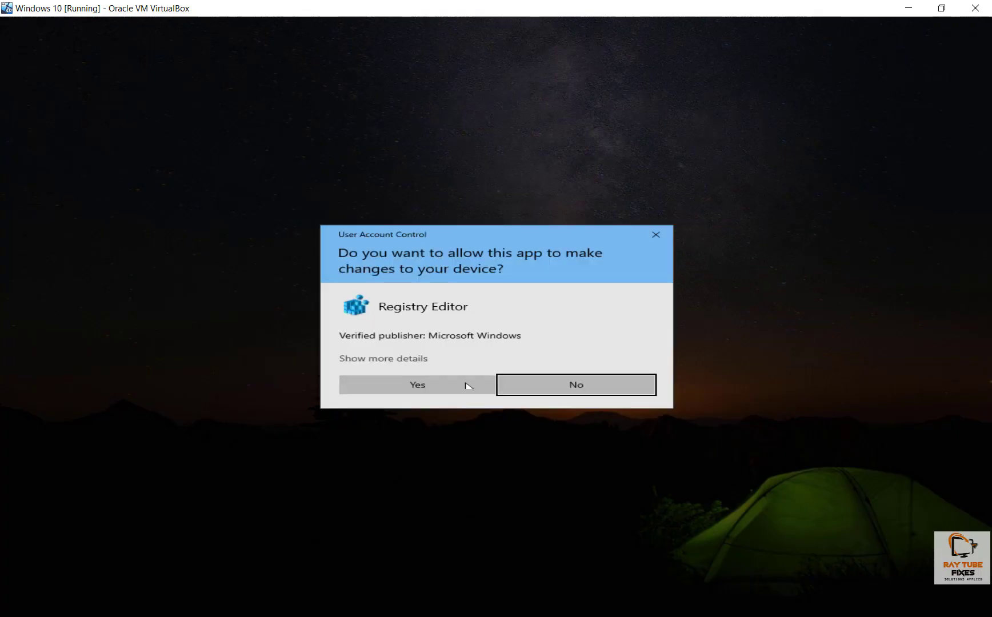
click(463, 393)
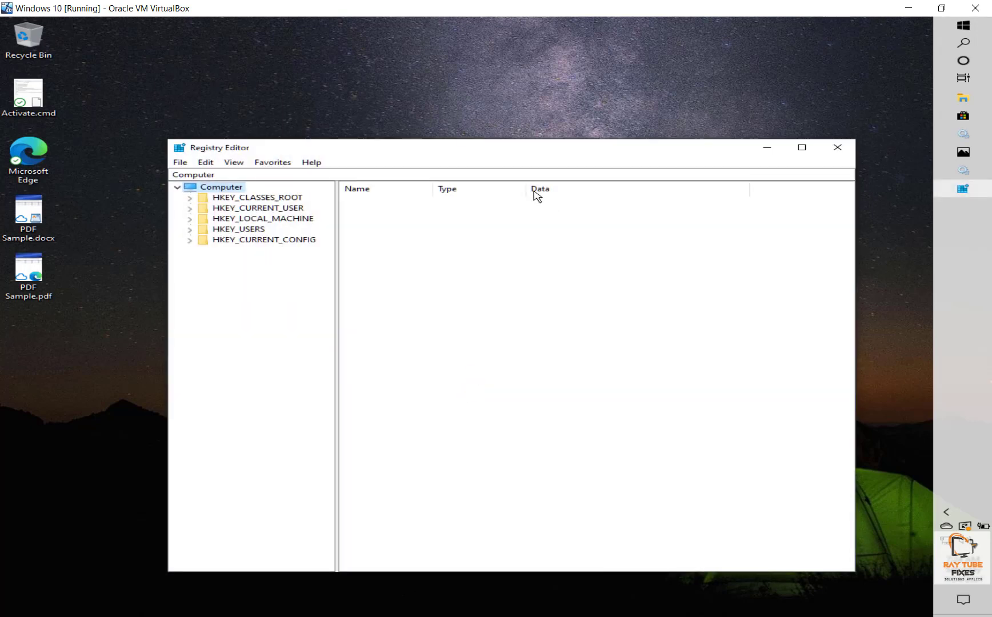
double_click(549, 152)
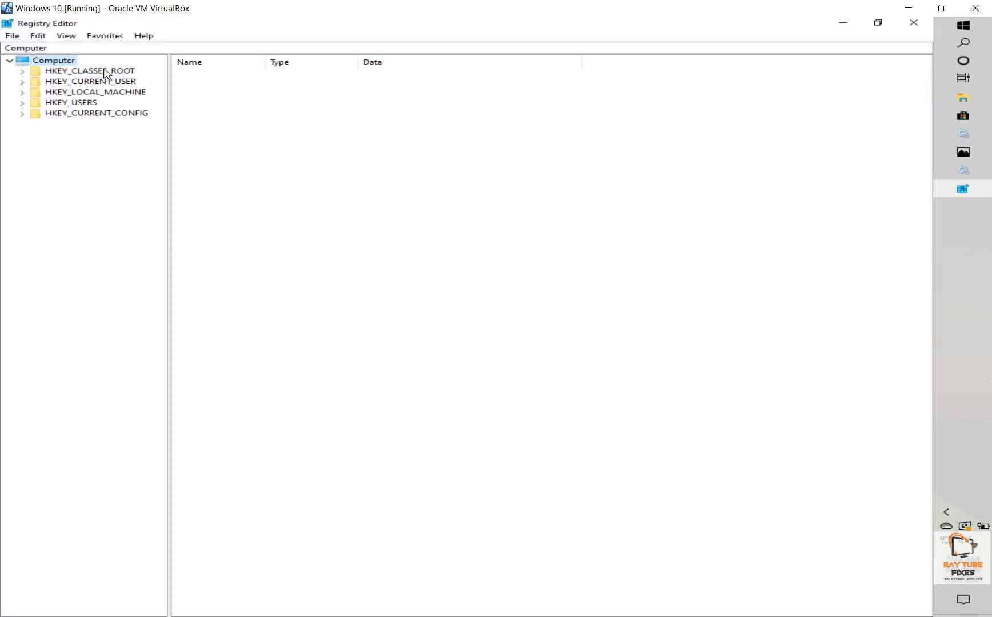
Expand the HKEY_LOCAL_MACHINE key in the registry tree.
click(103, 82)
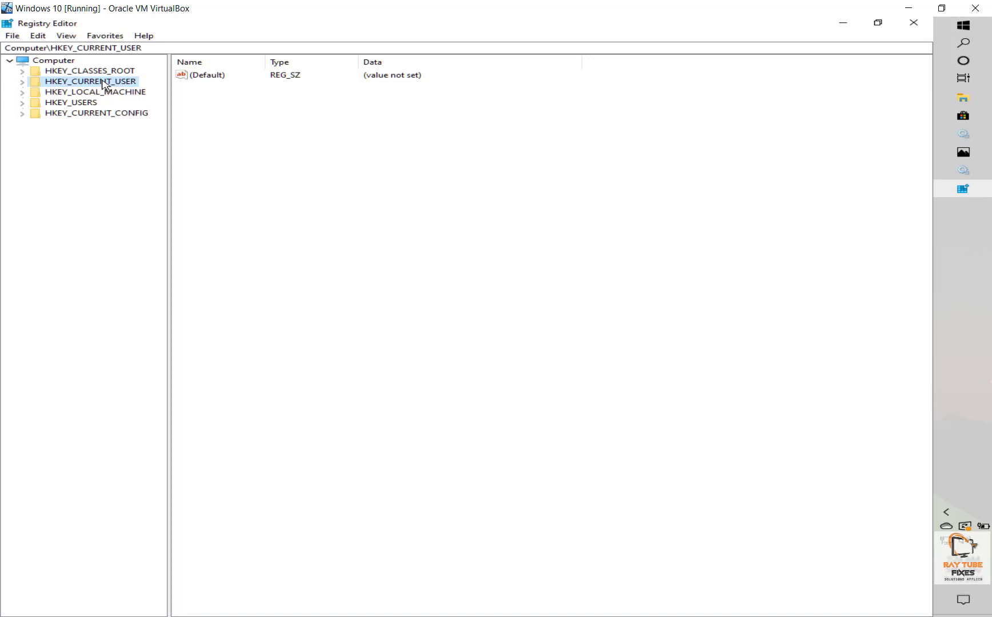
key(Left)
key(Left)
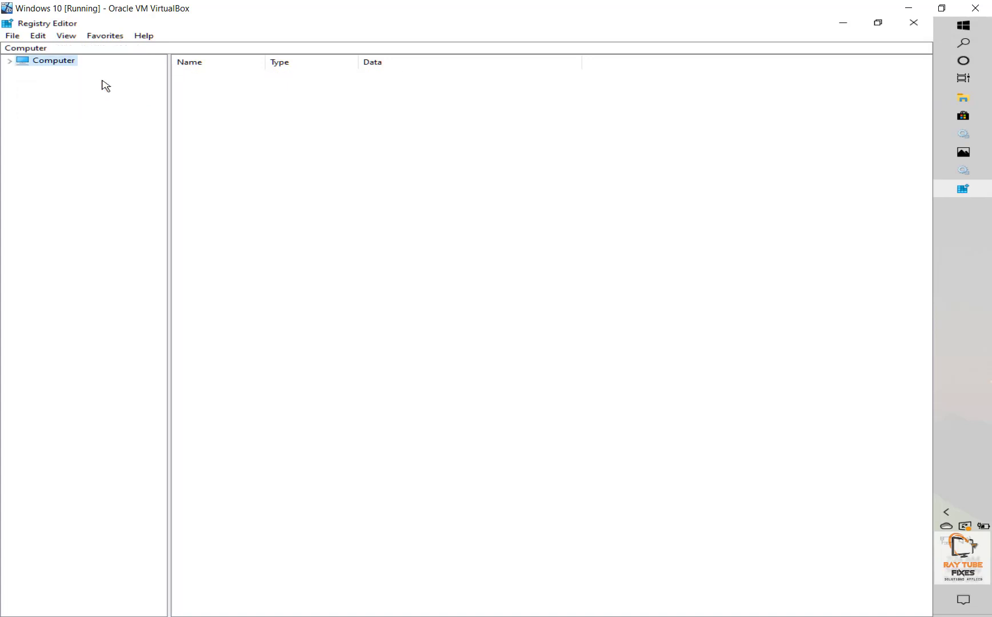
key(Right)
key(Right)
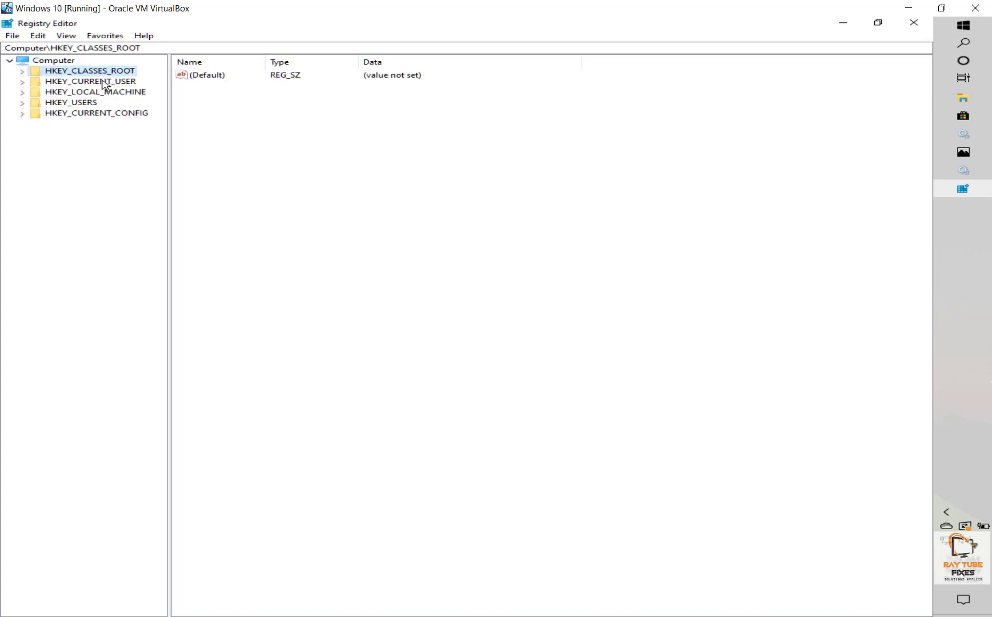
key(Down)
key(Down)
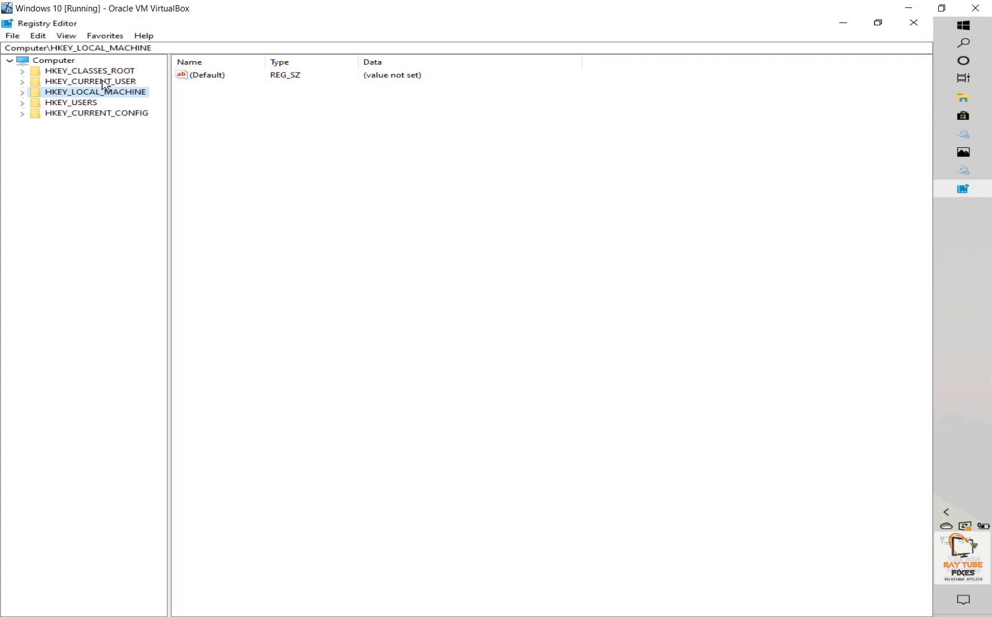
key(Right)
key(Right)
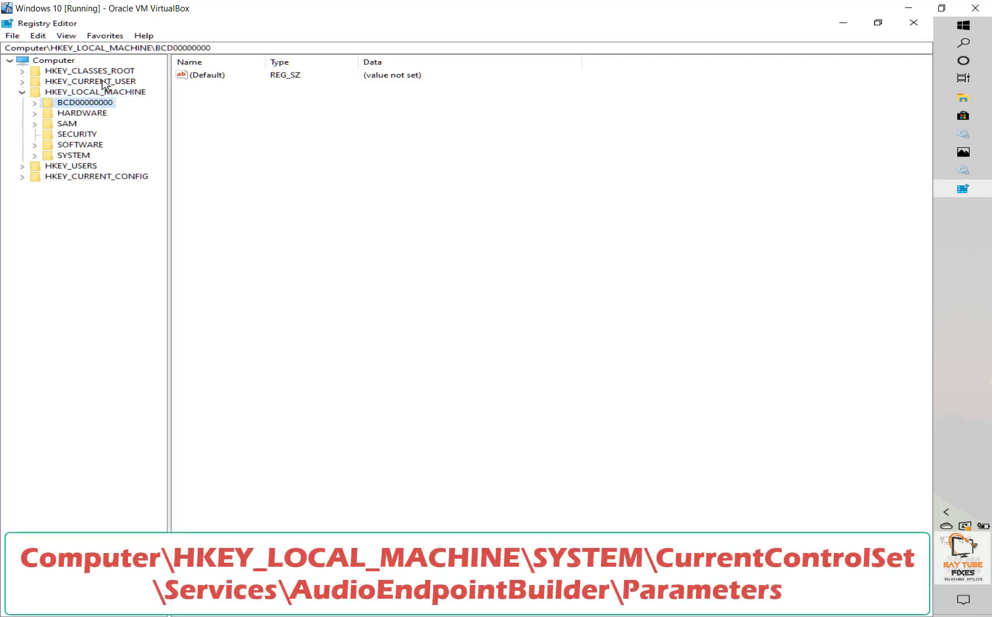
Expand the SYSTEM key under HKEY_LOCAL_MACHINE and select its CurrentControlSet subkey.
key(Down)
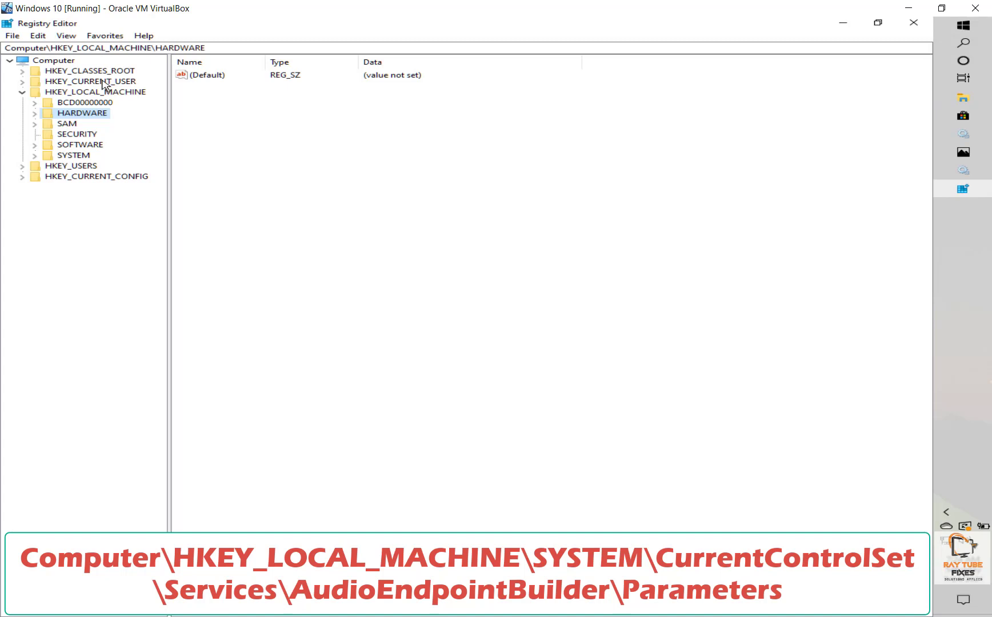
key(Down)
key(Down)
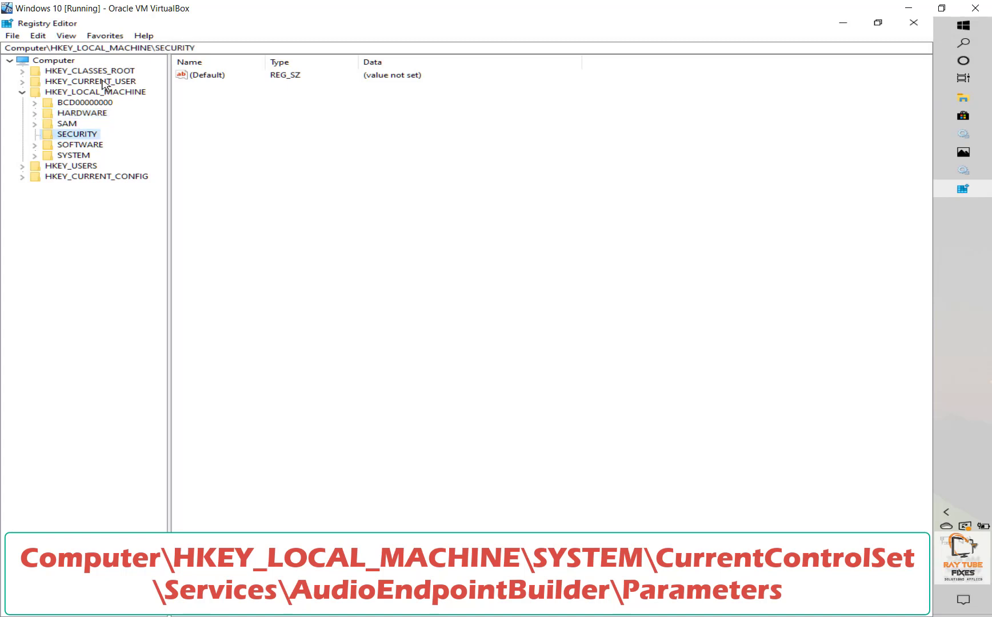
key(Down)
key(Down)
key(Right)
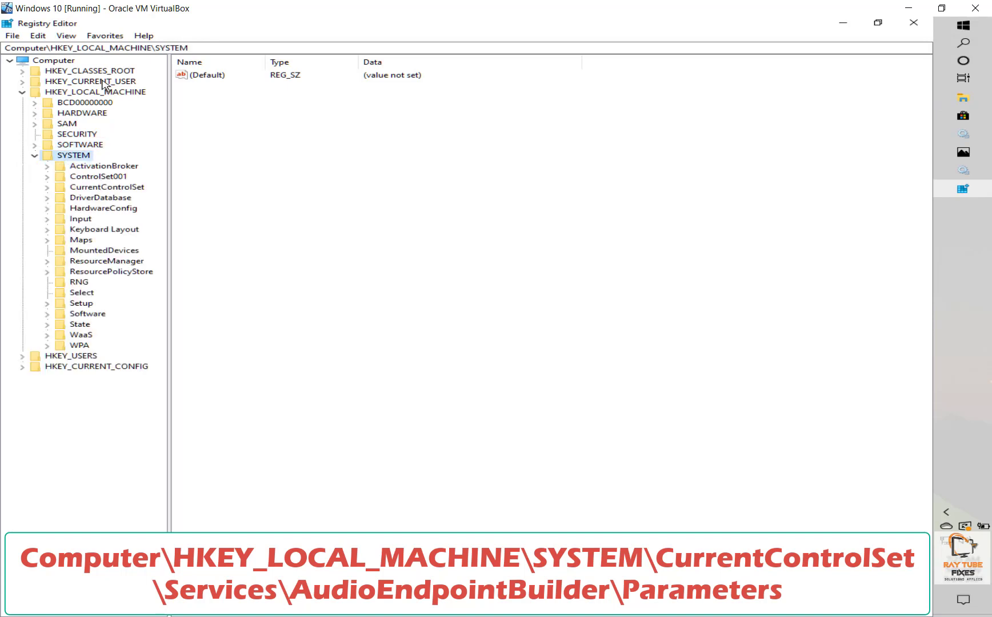
key(Down)
key(Down)
key(Down)
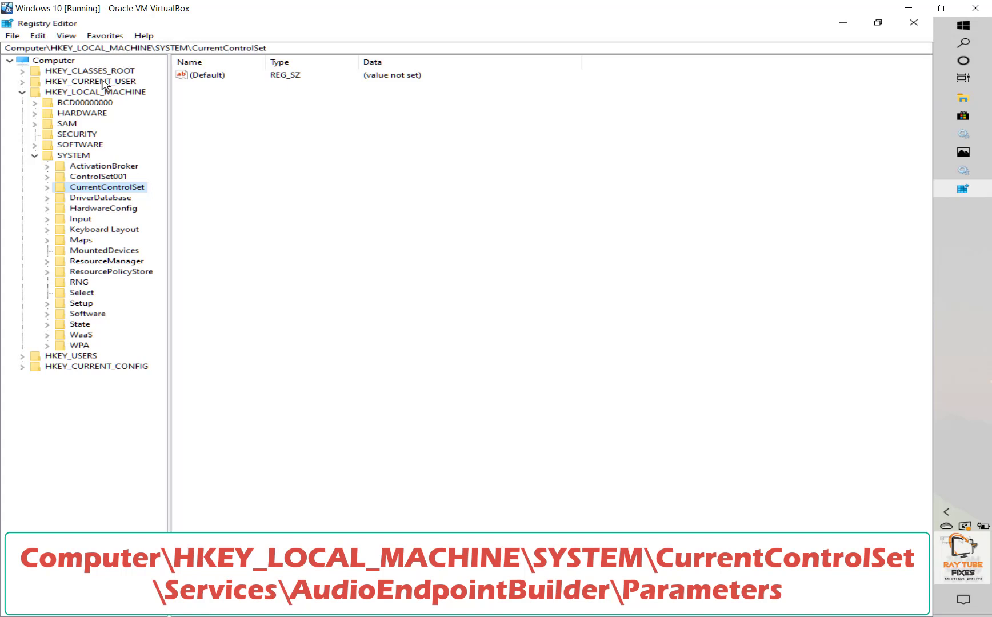
Expand the CurrentControlSet key and select its Services subkey.
key(Right)
key(Down)
key(Down)
key(Down)
key(Down)
key(Down)
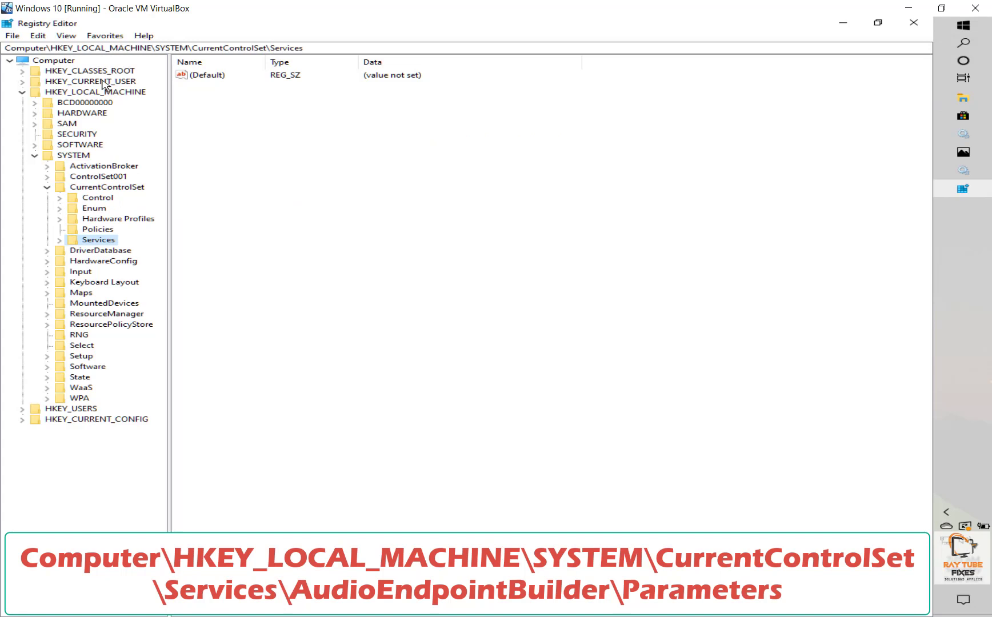
key(Right)
key(Down)
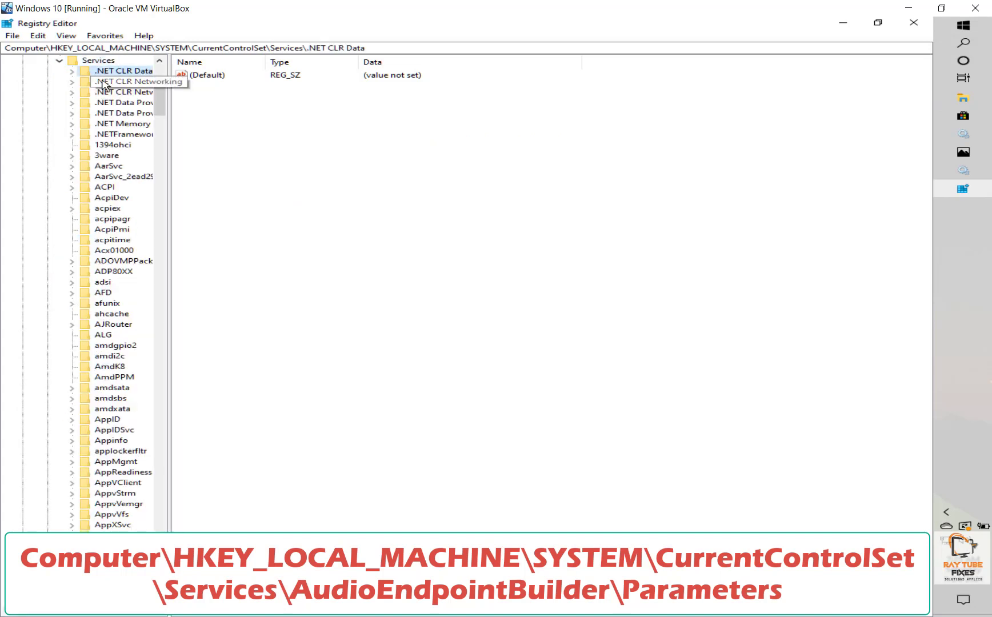
key(a)
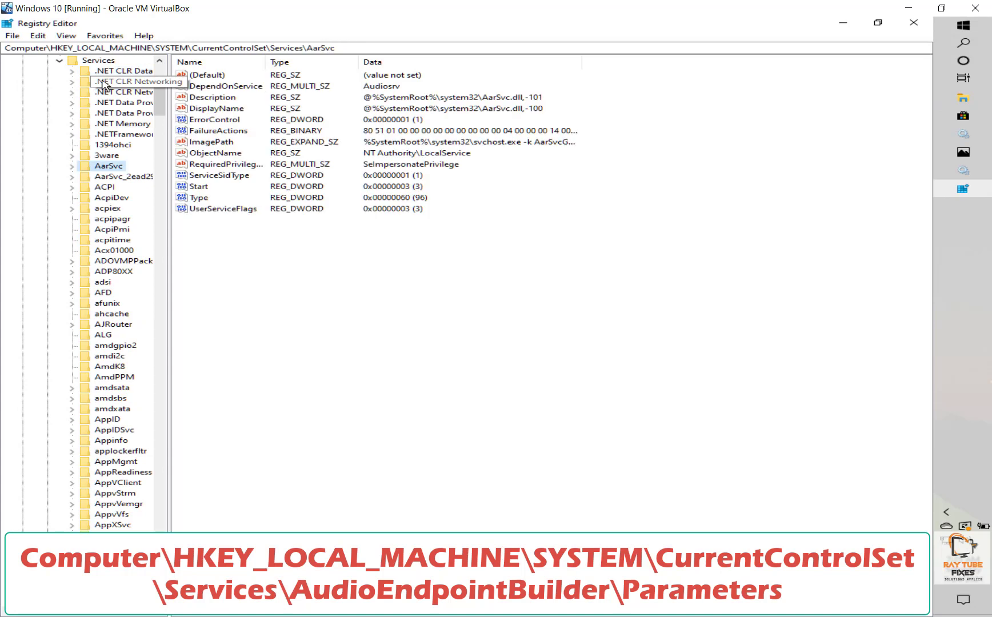
key(Left)
key(Left)
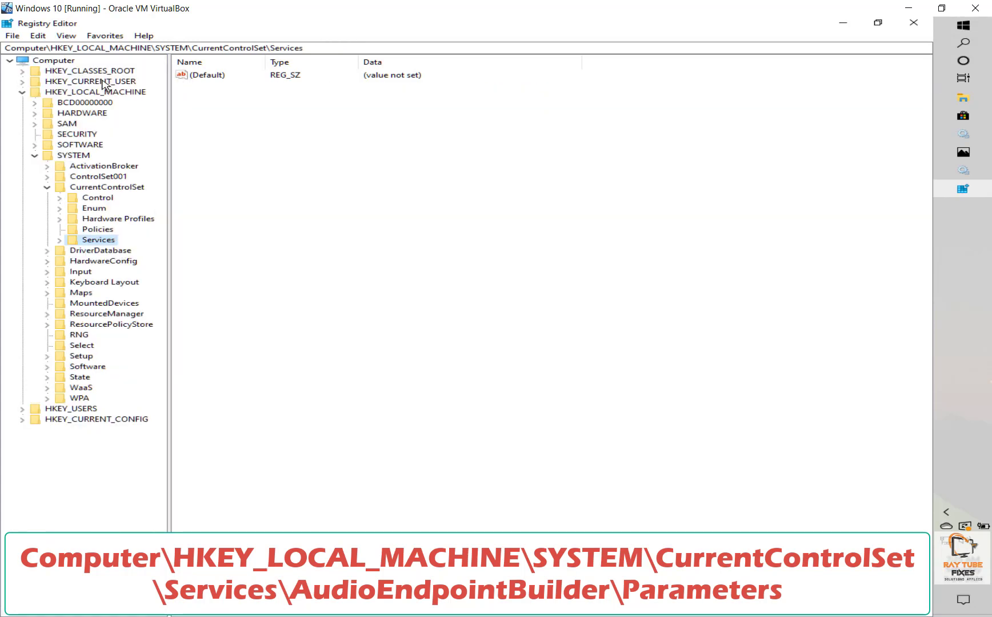
Expand the Services key and select its AudioEndpointBuilder subkey.
key(Right)
key(Down)
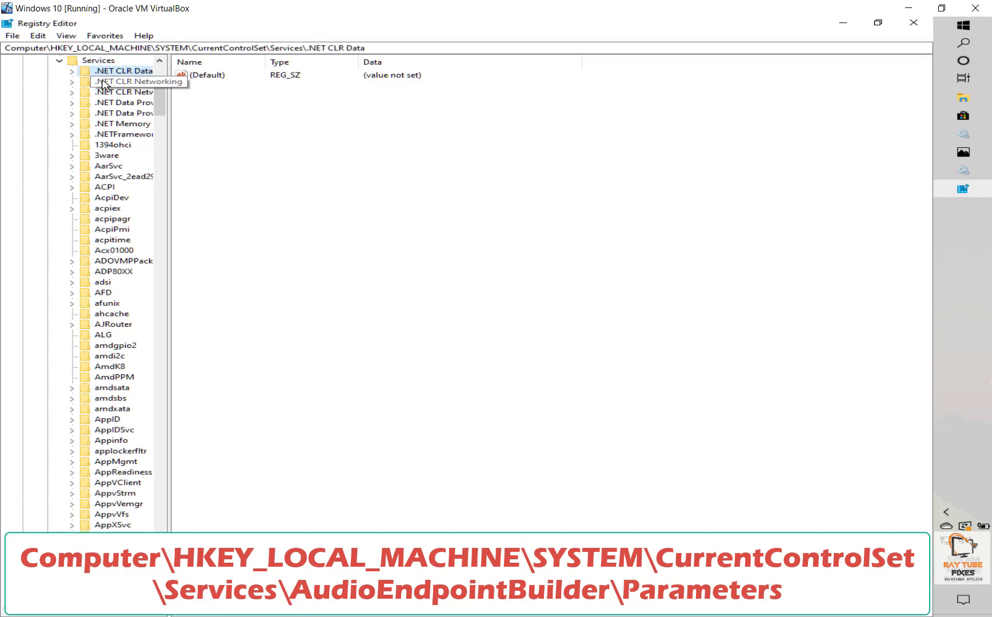
key(a)
key(u)
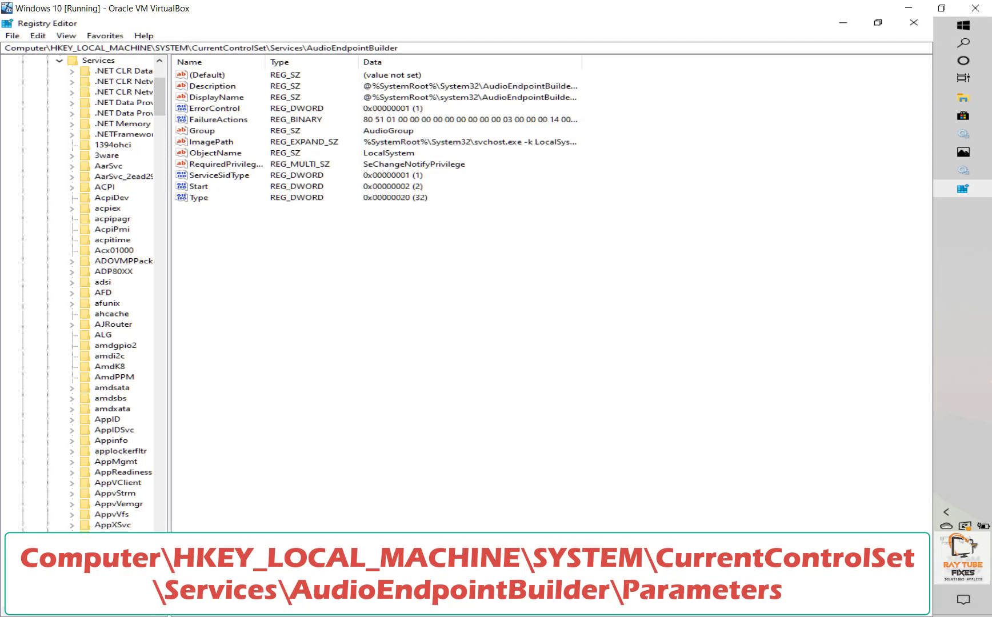
Widen the registry tree and go to Computer\HKEY_LOCAL_MACHINE\SYSTEM\CurrentControlSet\Services\AudioEndpointBuilder\Parameters.
drag(169, 286, 252, 286)
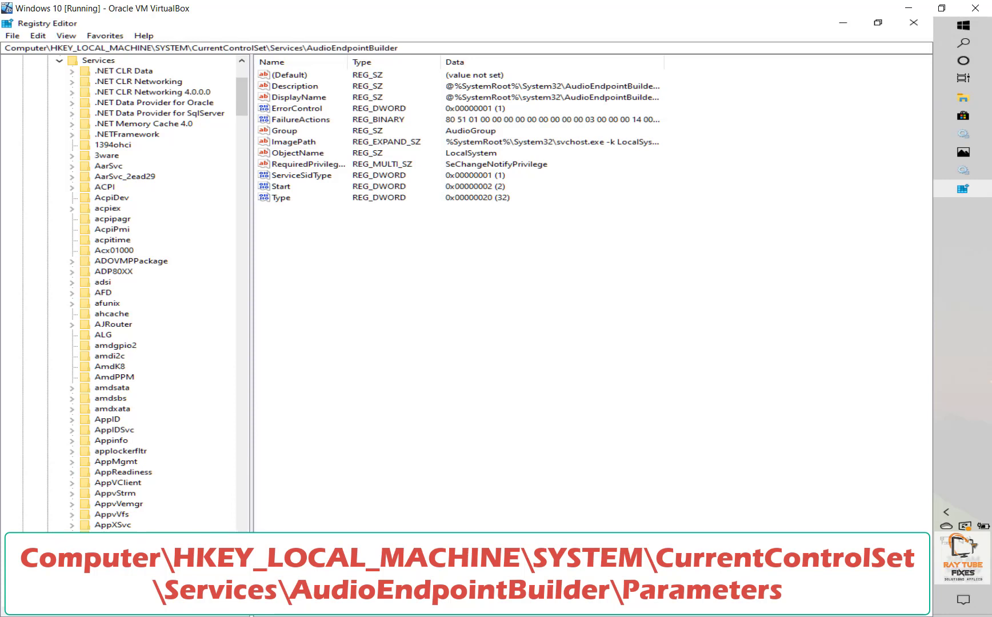
text(Computer\HKEY_LOCAL_MACHINE\SYSTEM\CurrentControlSet\Services\AudioEndpointBuilder\Parameters)
key(Return)
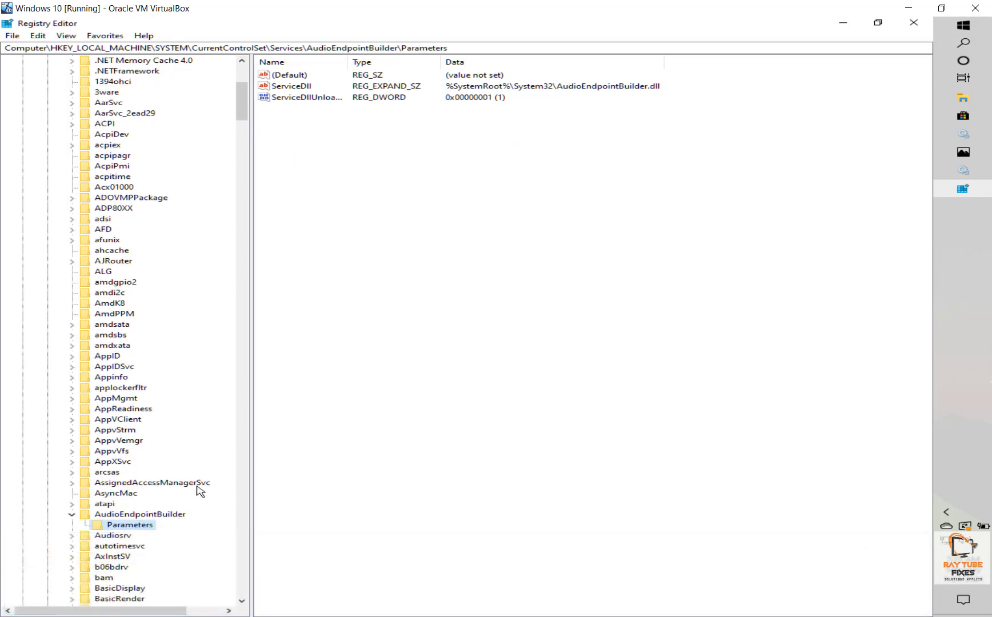
Check the value data of ServiceDll in the Parameters key, cancel without changing it, and close Registry Editor.
double_click(294, 87)
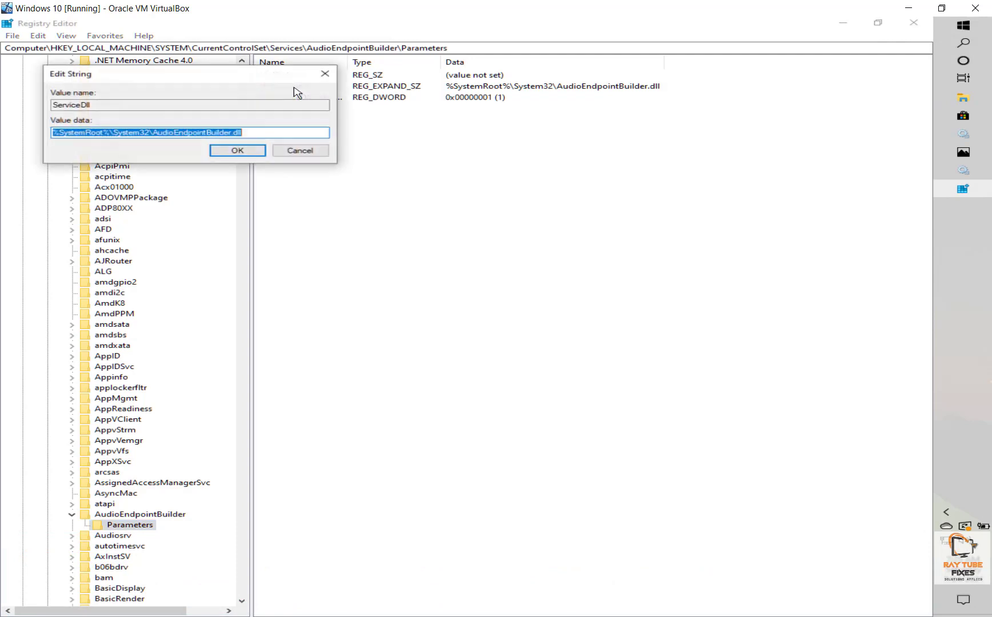
click(260, 132)
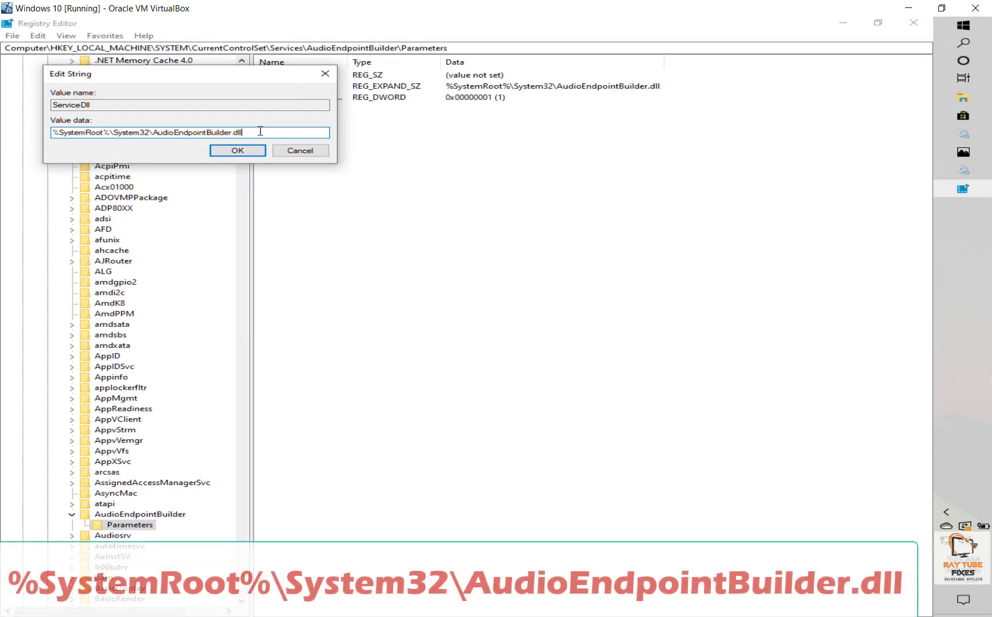
drag(260, 132, 11, 137)
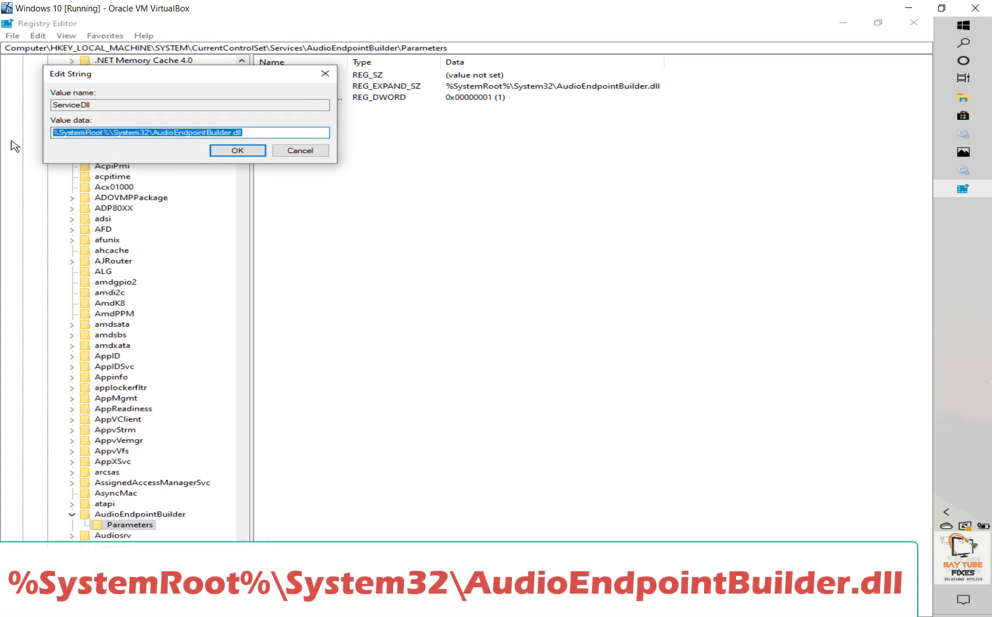
click(119, 135)
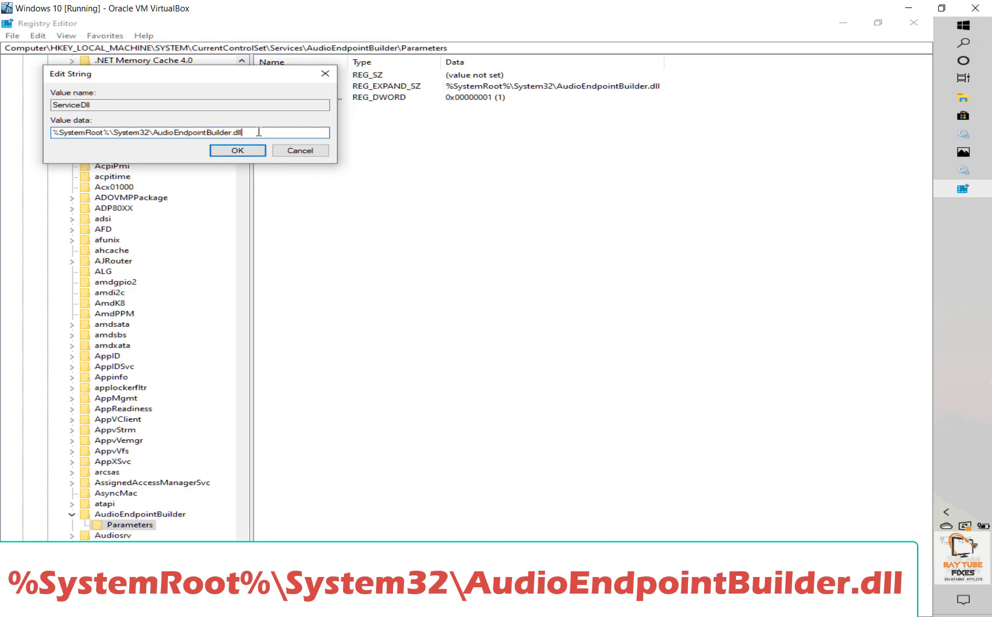
click(312, 156)
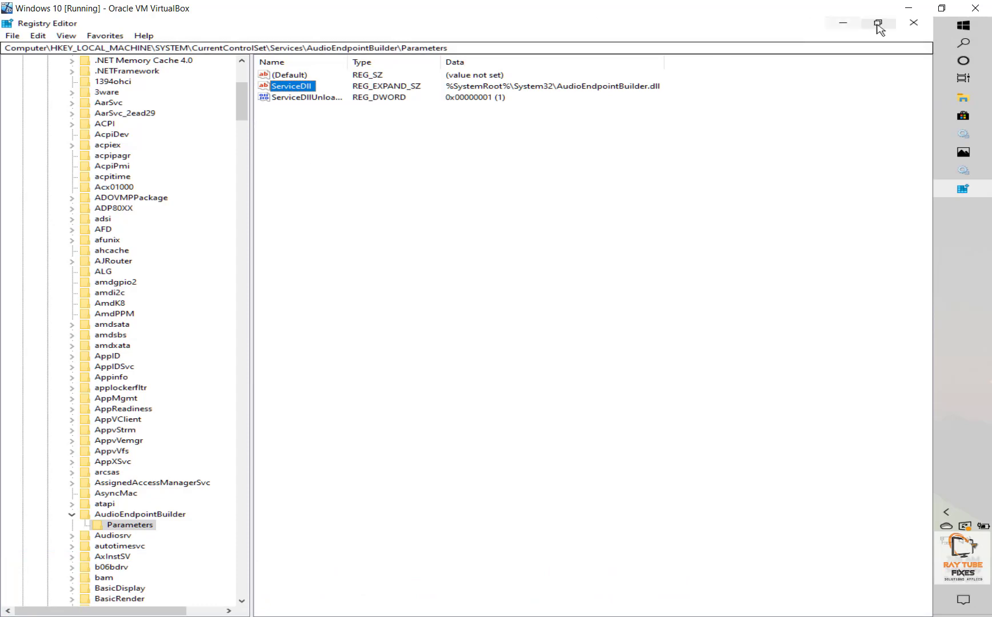
click(912, 24)
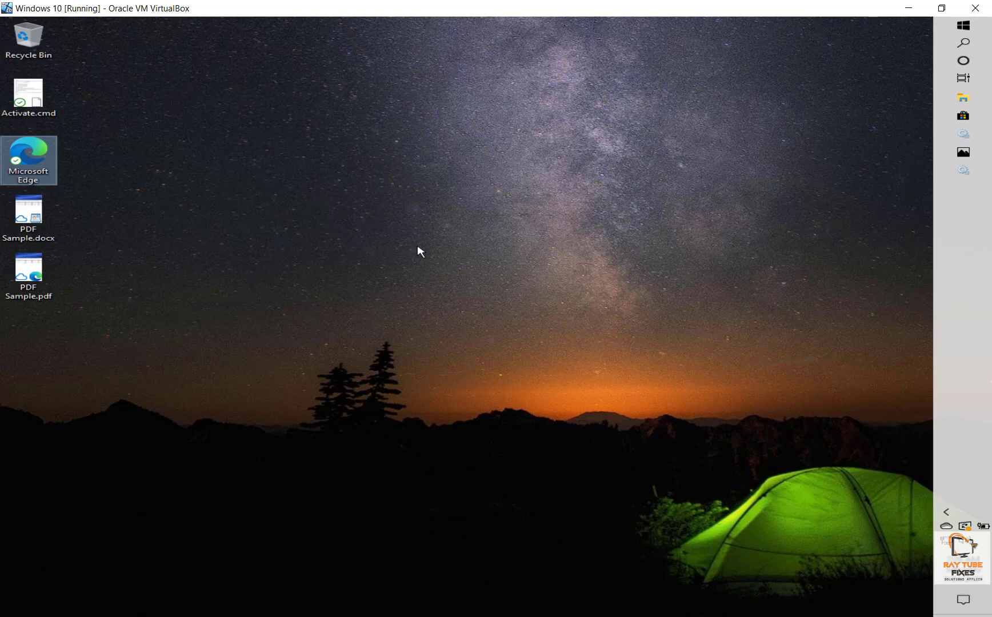
click(976, 49)
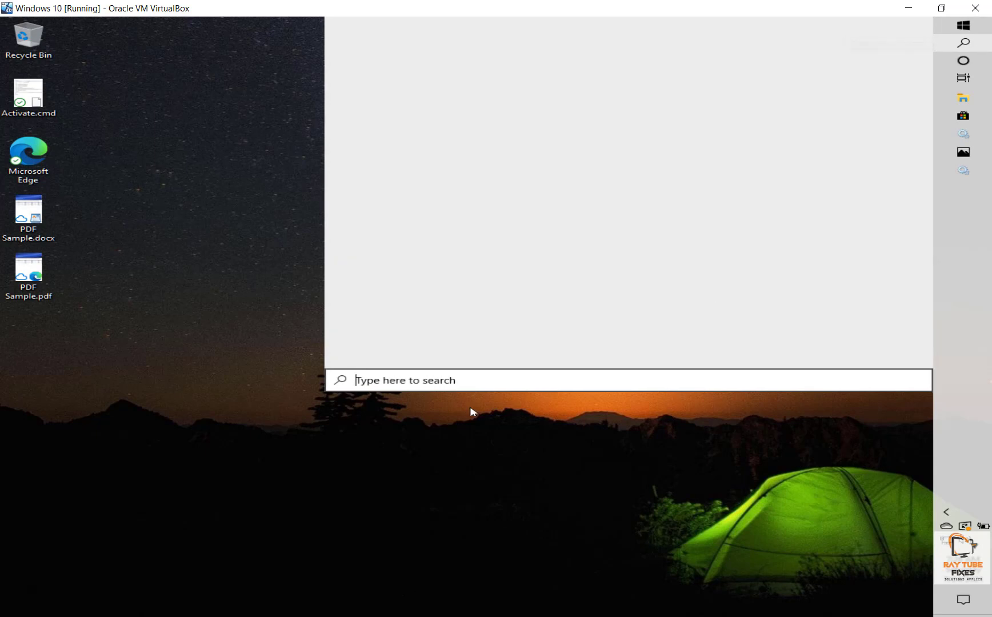
text(dec)
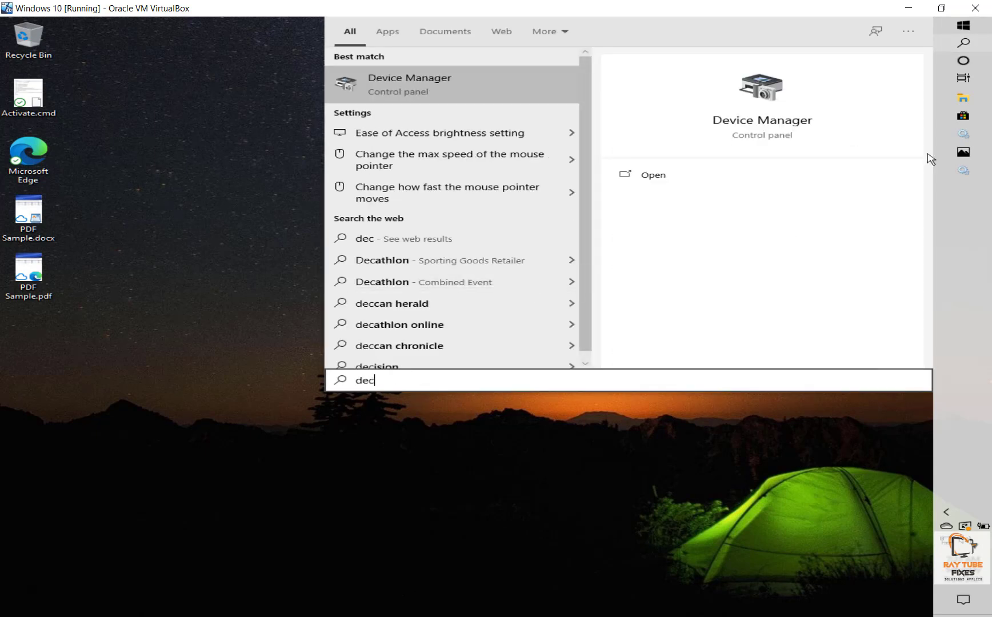
key(Escape)
right_click(950, 30)
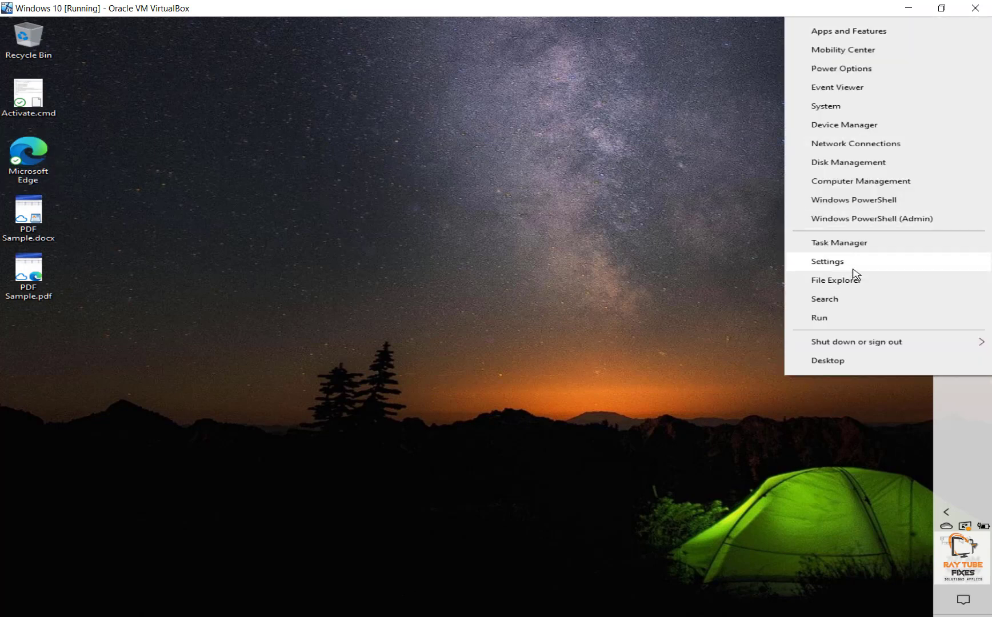
click(851, 164)
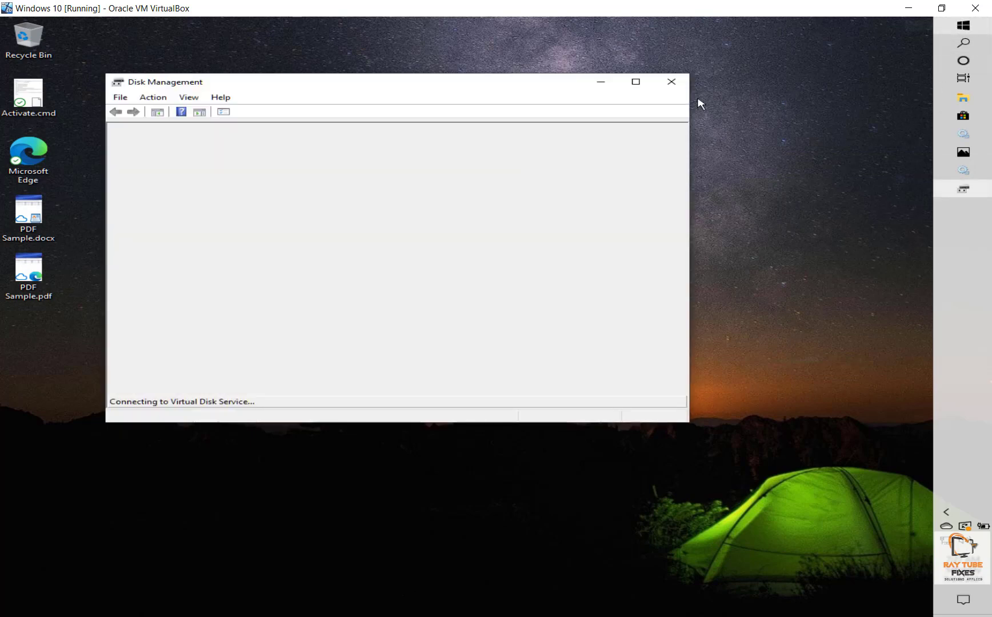
click(672, 81)
Open Device Manager and expand the Sound, video and game controllers category.
right_click(963, 26)
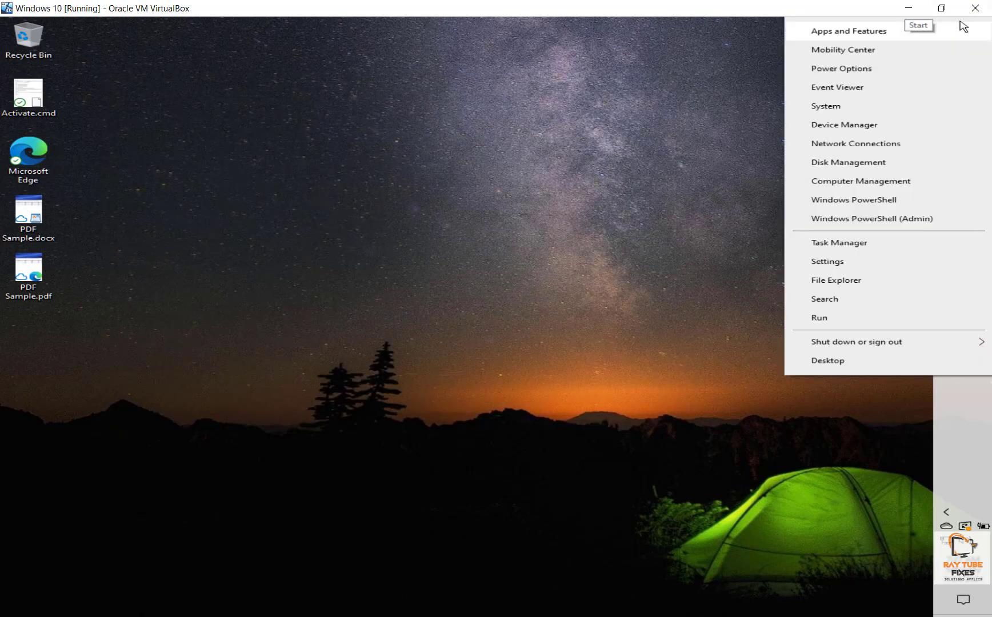
click(854, 131)
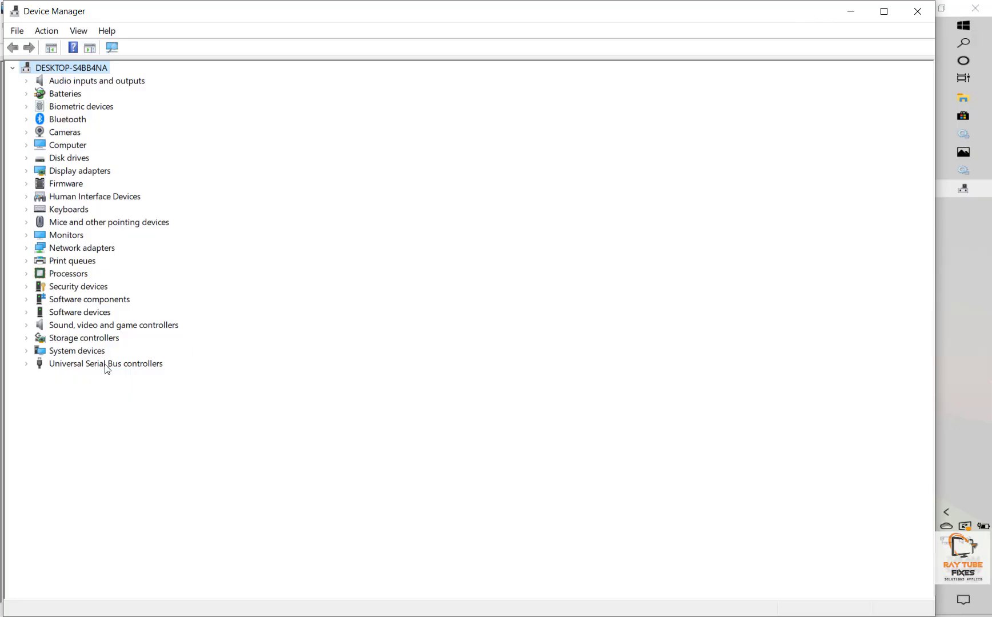
click(30, 329)
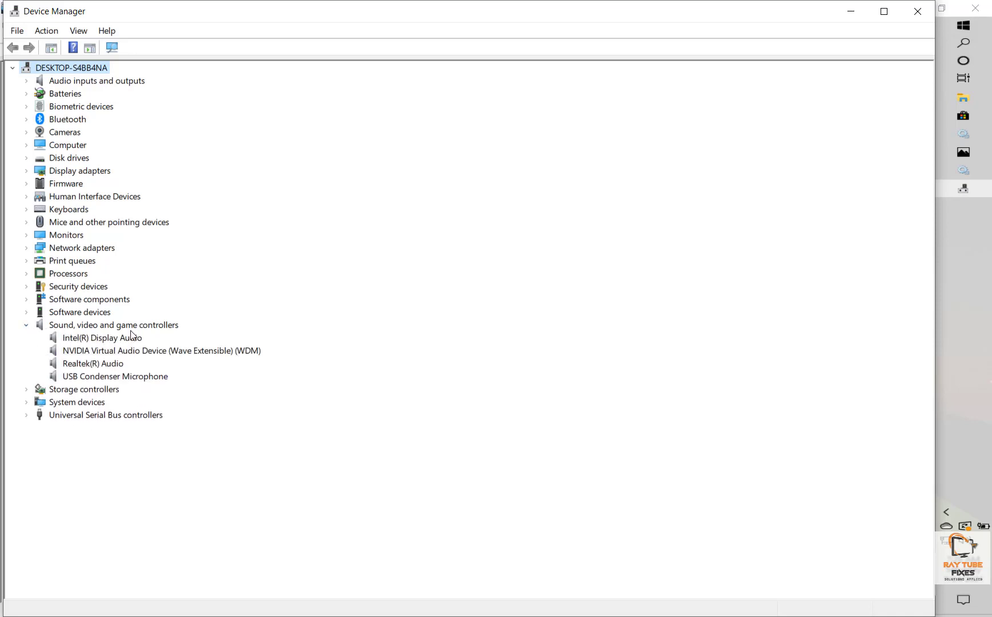
Show the available device actions for Realtek(R) Audio.
right_click(98, 364)
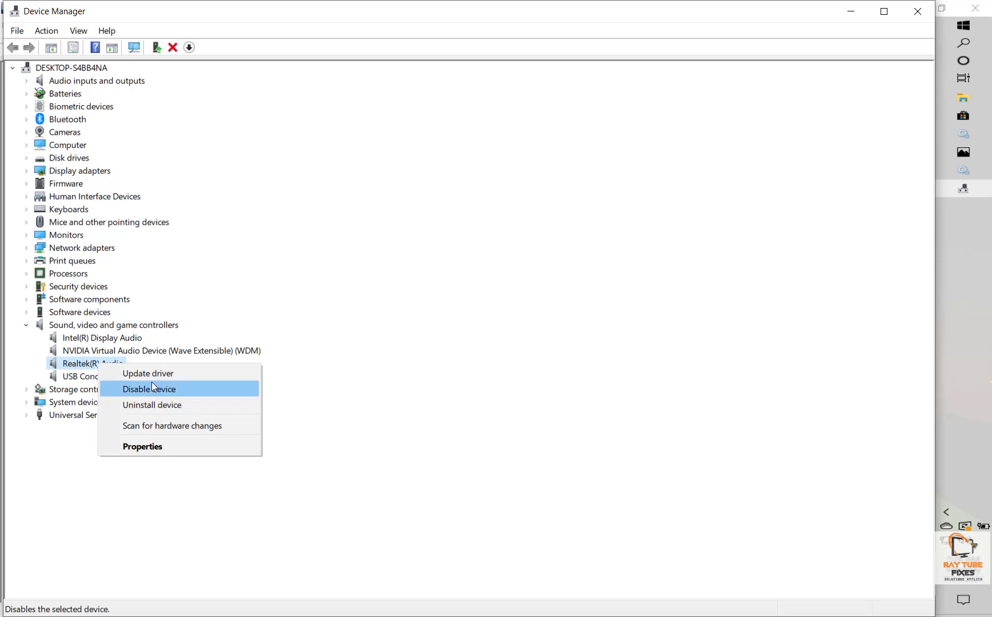